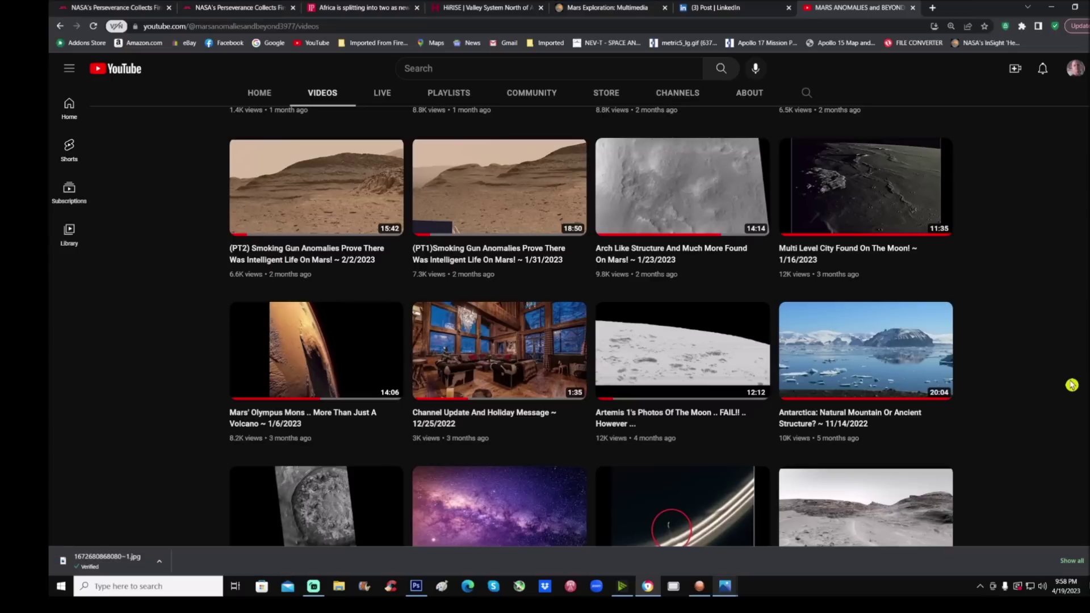
Switch from the YouTube video list to the LinkedIn post about Olympus Mons
left_click(716, 8)
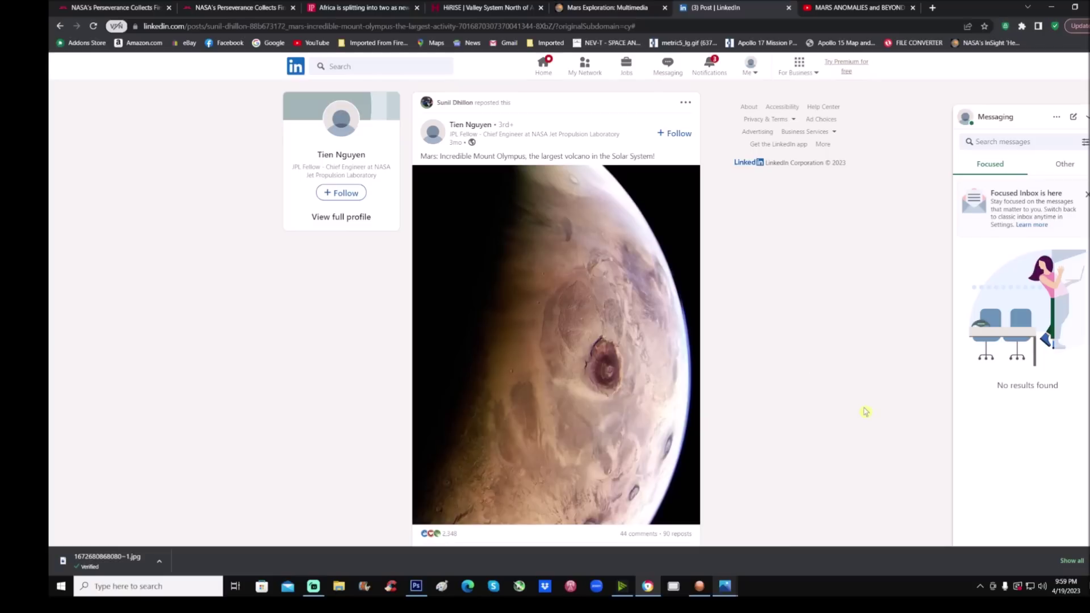
Move on to NASA's Mars Exploration page about Olympus Mons
left_click(602, 8)
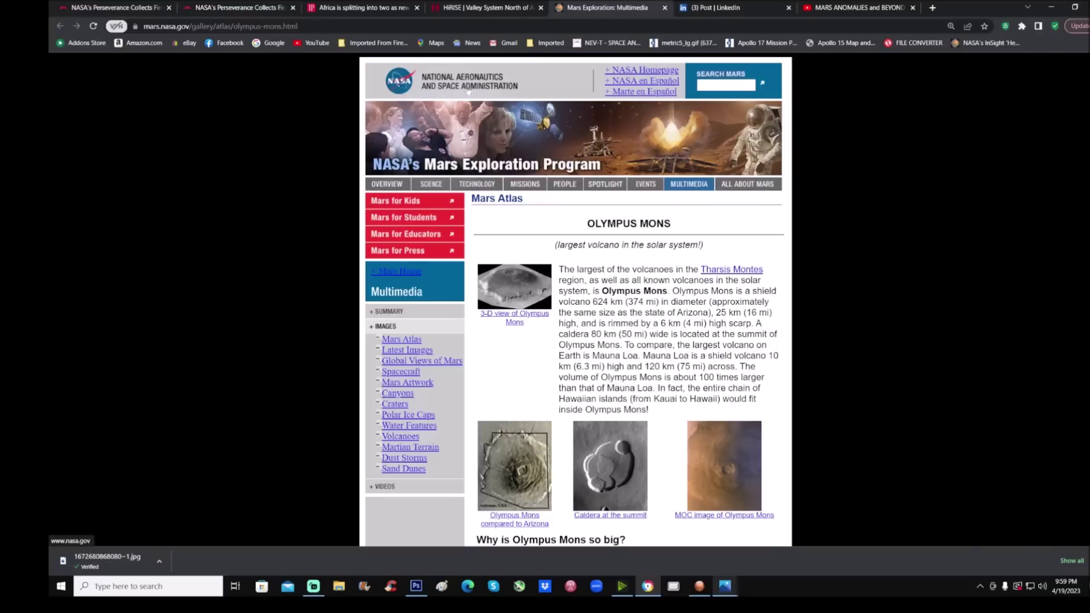
scroll(575, 298, "down", 1)
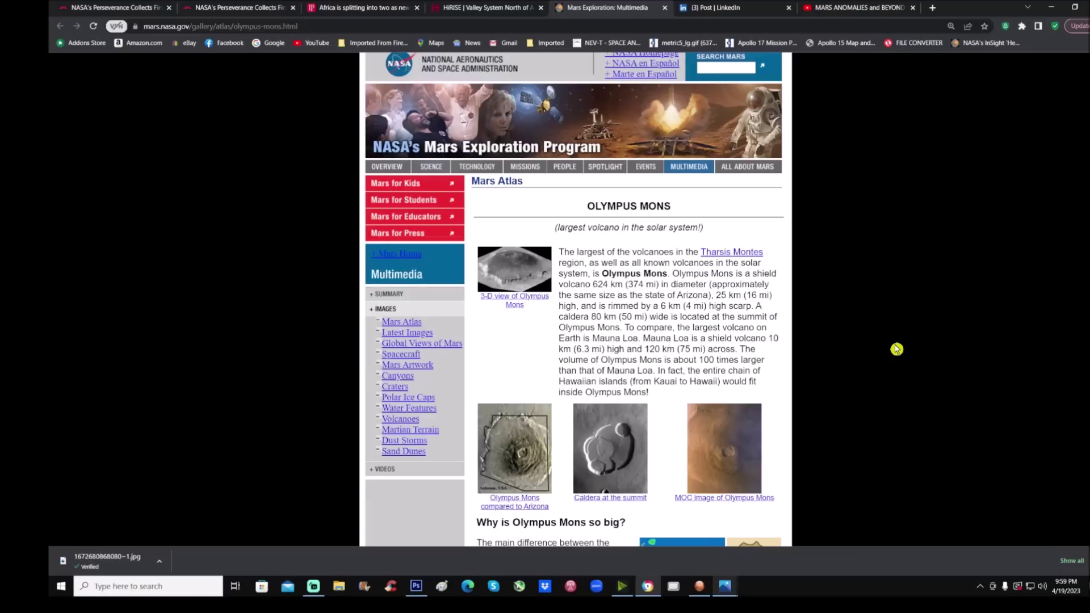
scroll(897, 349, "down", 3)
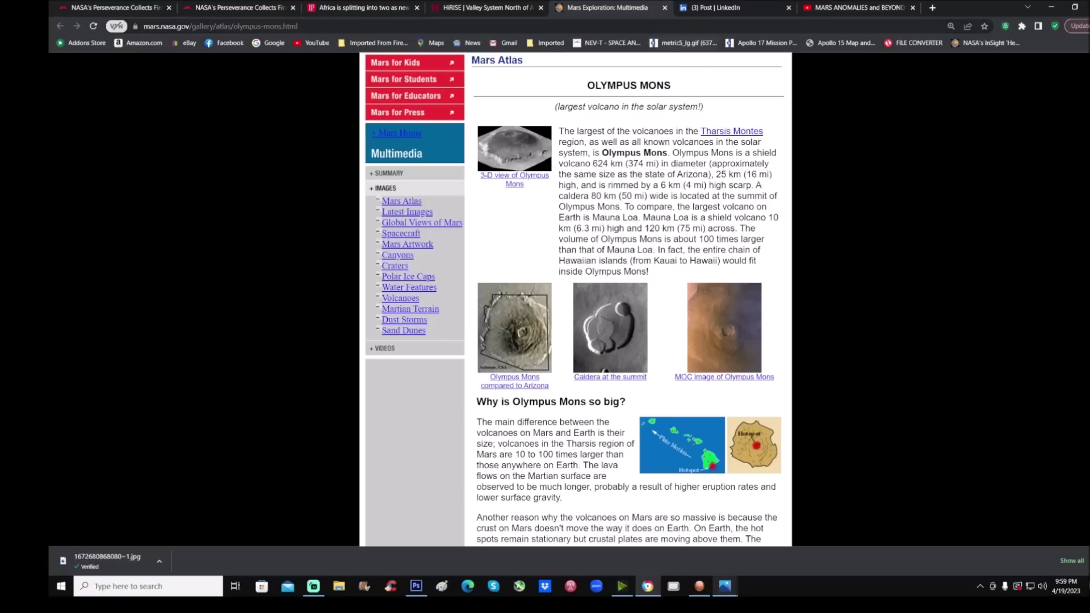
Return to the LinkedIn post, then bring up the Olympus Mons image in Photoshop
left_click(712, 8)
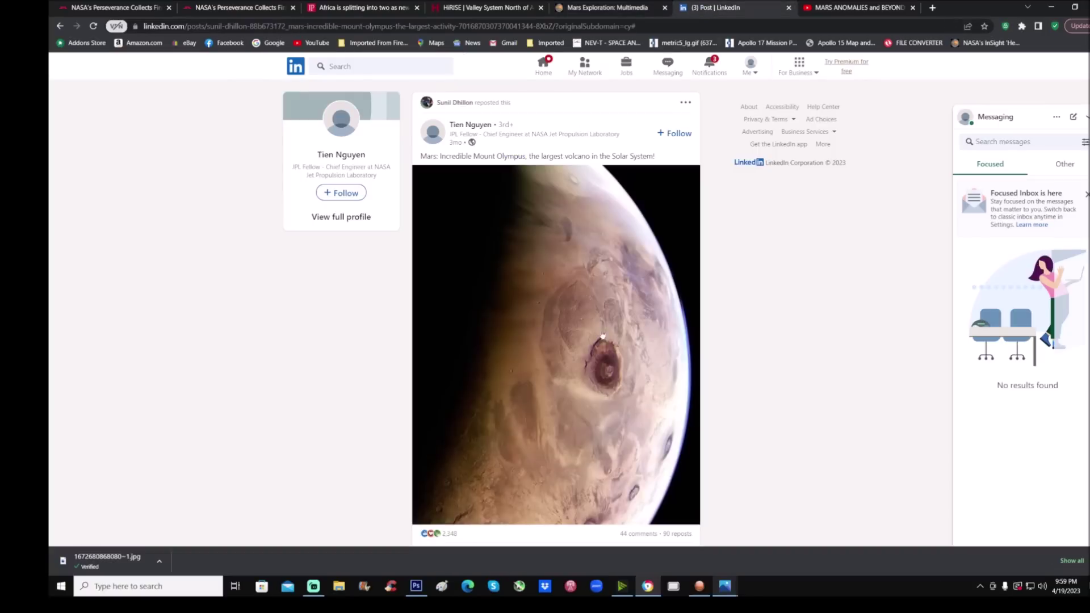
left_click(416, 586)
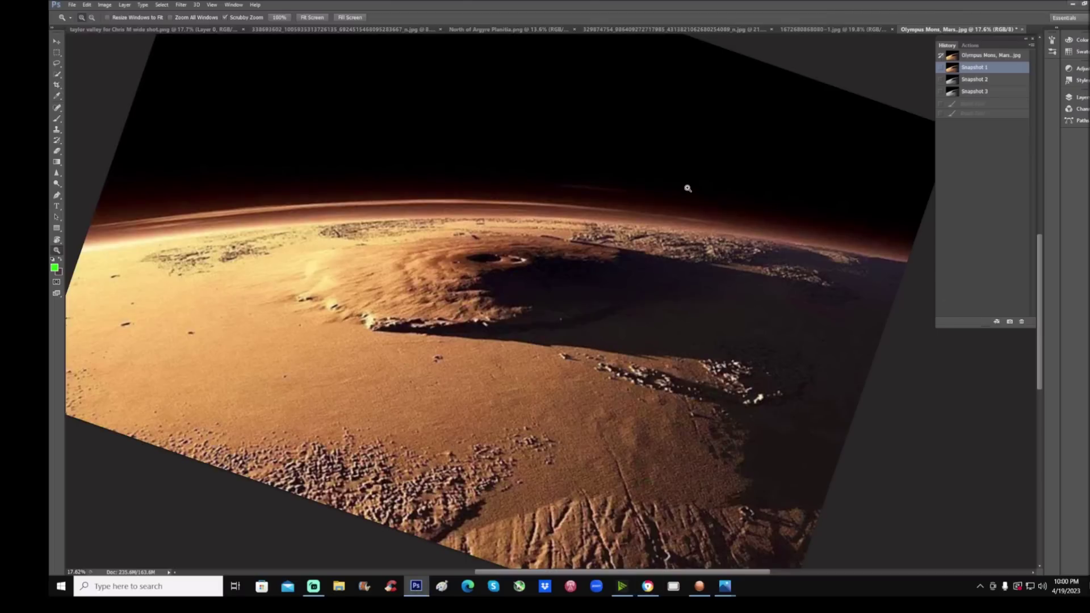
Zoom in, restore Snapshot 3, and circle the horizon structures with a green arrow
left_click(685, 188)
left_click(696, 164)
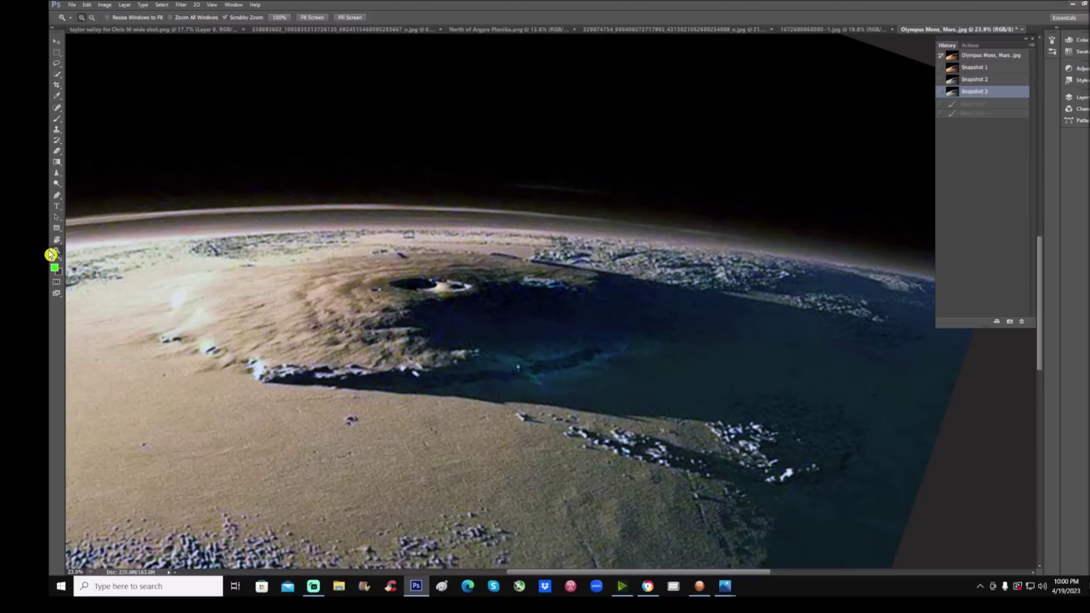
left_click(56, 124)
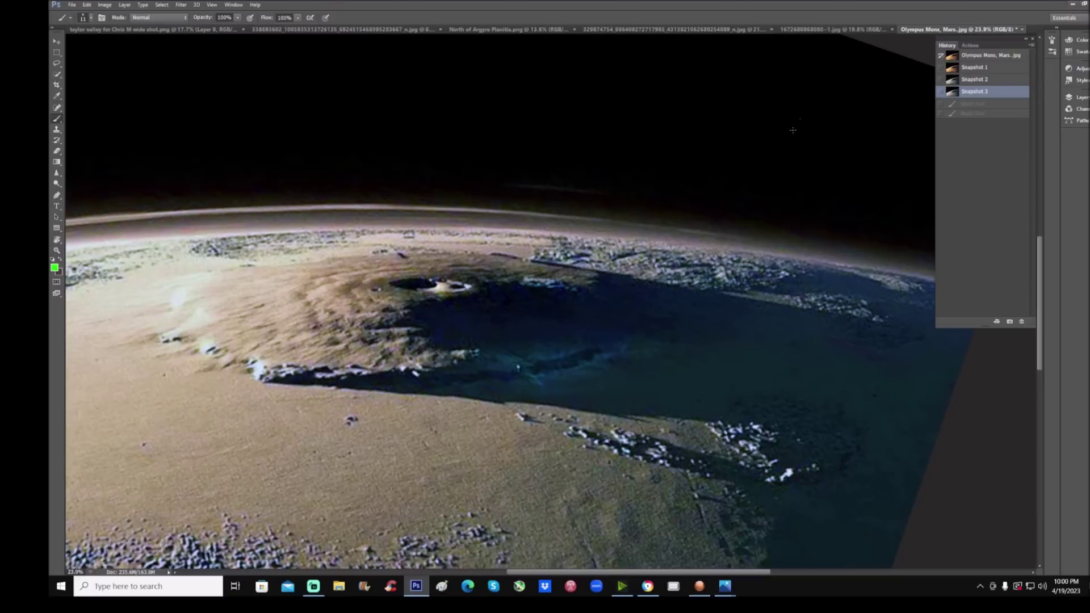
left_click_drag(799, 123, 708, 213)
mouse_move(723, 171)
left_mouse_down()
mouse_move(707, 215)
mouse_move(773, 211)
left_mouse_up()
mouse_move(604, 218)
left_mouse_down()
mouse_move(536, 220)
mouse_move(597, 214)
left_mouse_up()
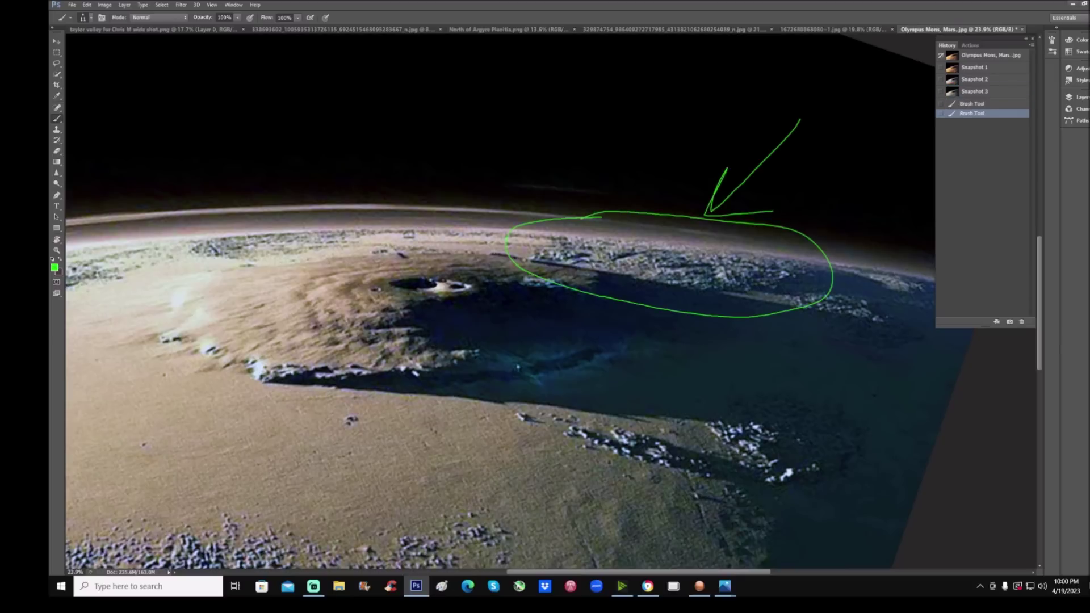
Add a green underline, arrow and ridge outlines, then revert to Snapshot 3
left_click_drag(497, 254, 776, 305)
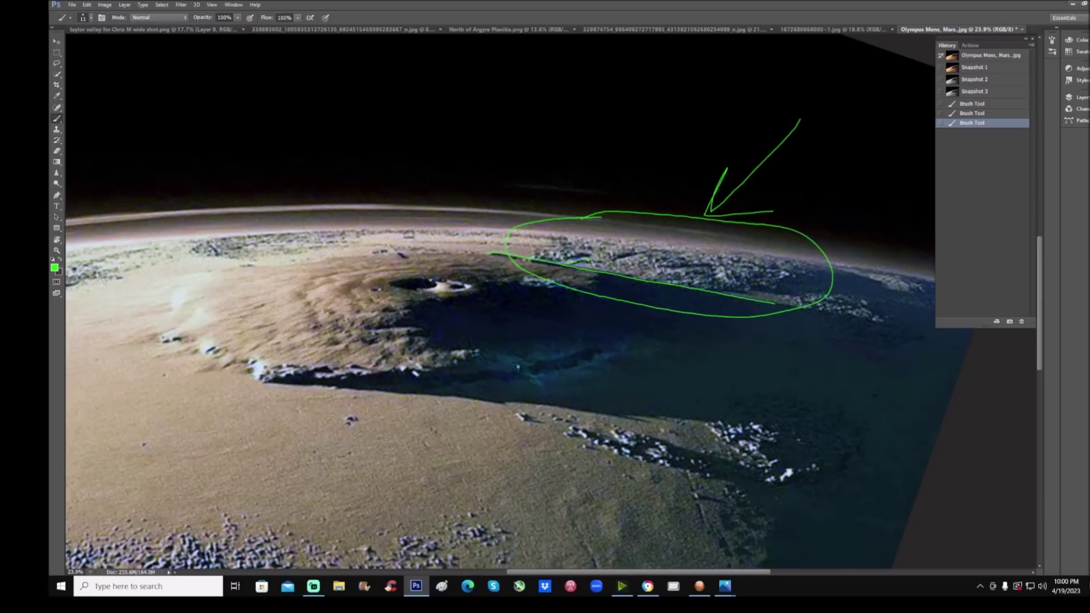
left_click_drag(593, 271, 609, 253)
mouse_move(562, 177)
left_mouse_down()
mouse_move(579, 225)
mouse_move(799, 264)
left_mouse_up()
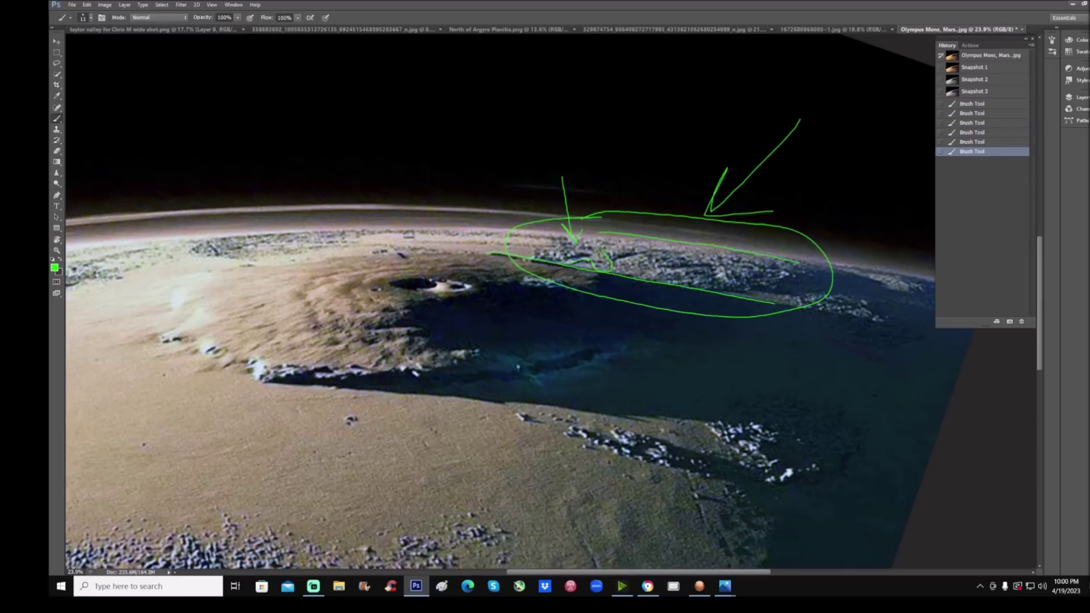
left_click_drag(641, 231, 765, 271)
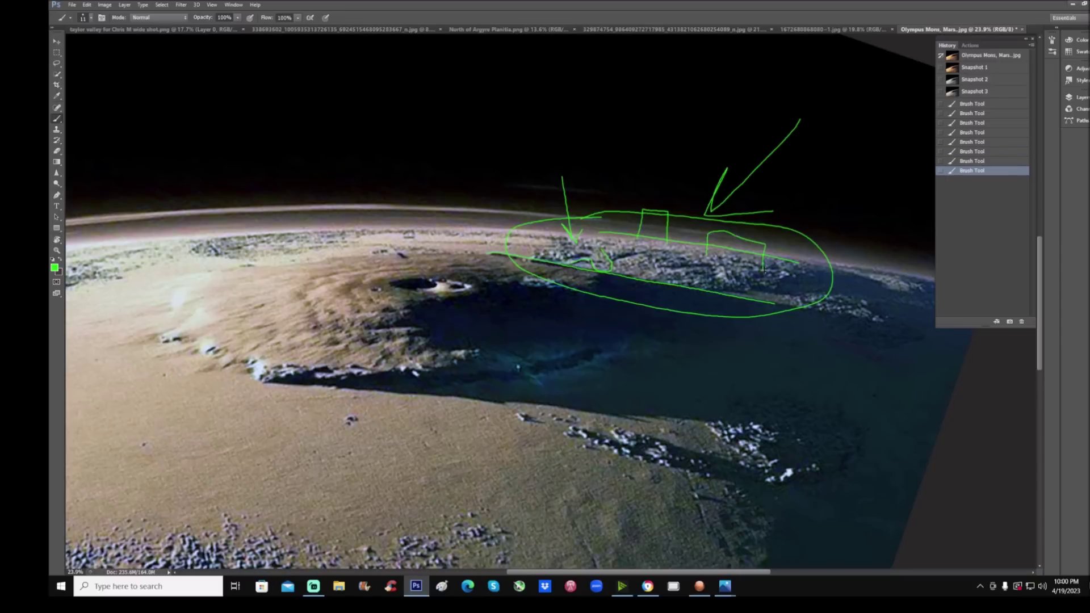
left_click(974, 92)
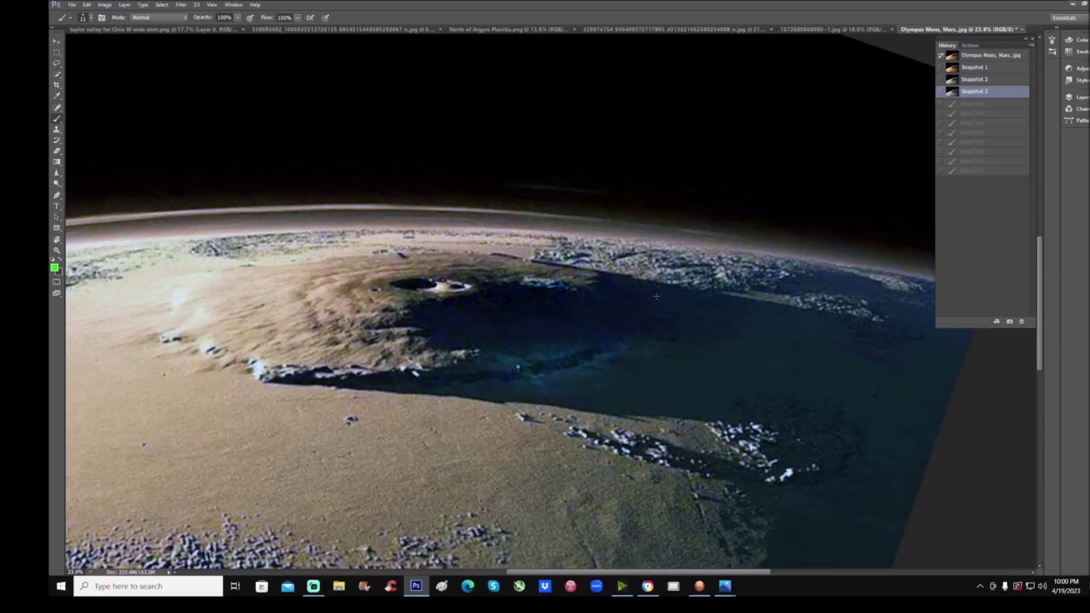
left_click(843, 30)
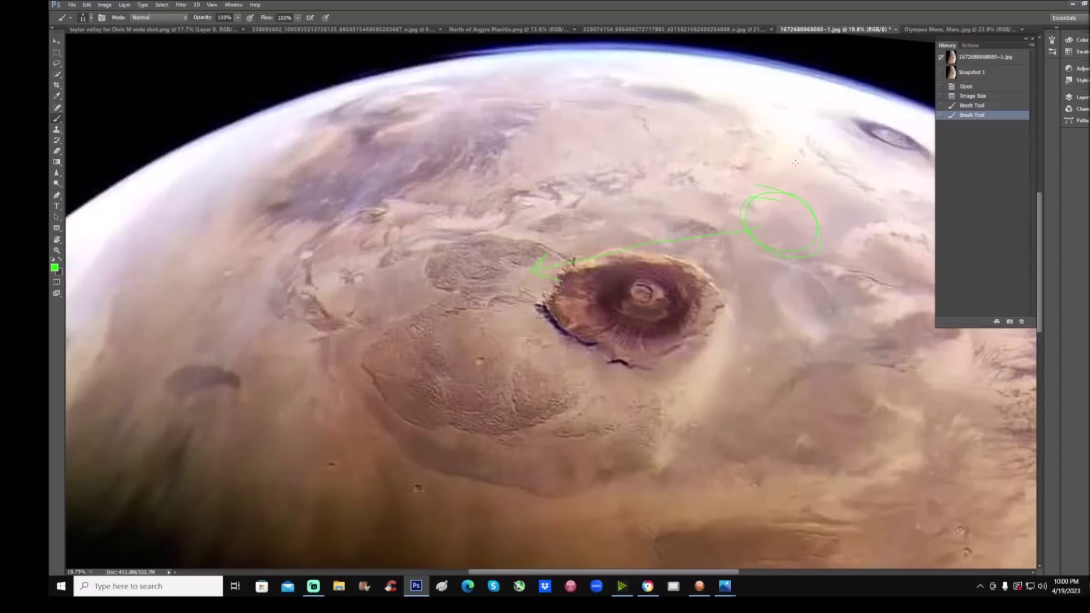
Add a green arrow, a circle left of the caldera, and strokes in the right-hand circle
left_click_drag(832, 138, 787, 212)
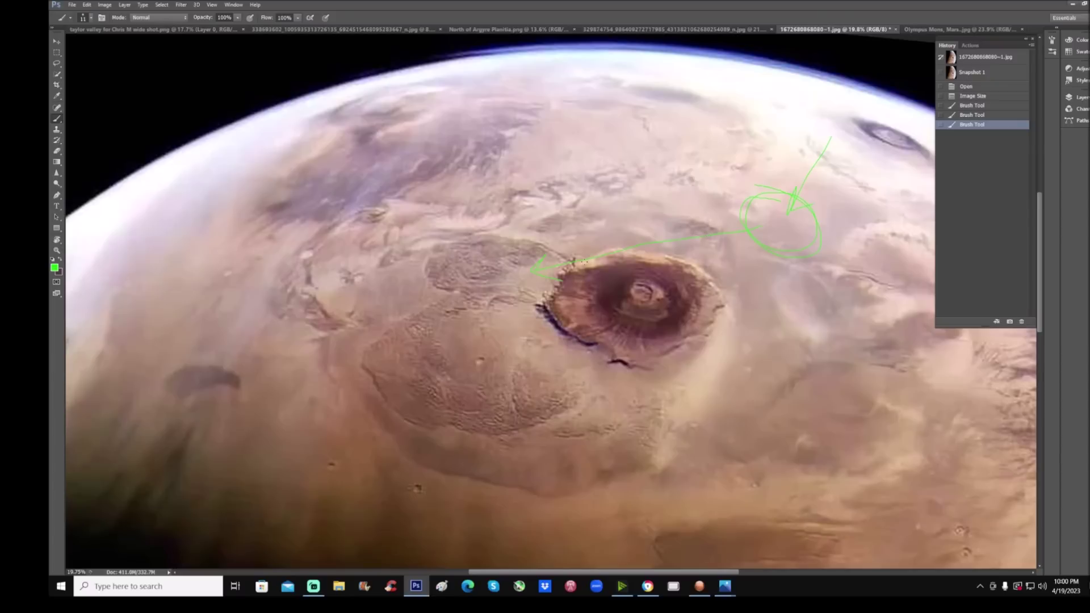
left_click(794, 202)
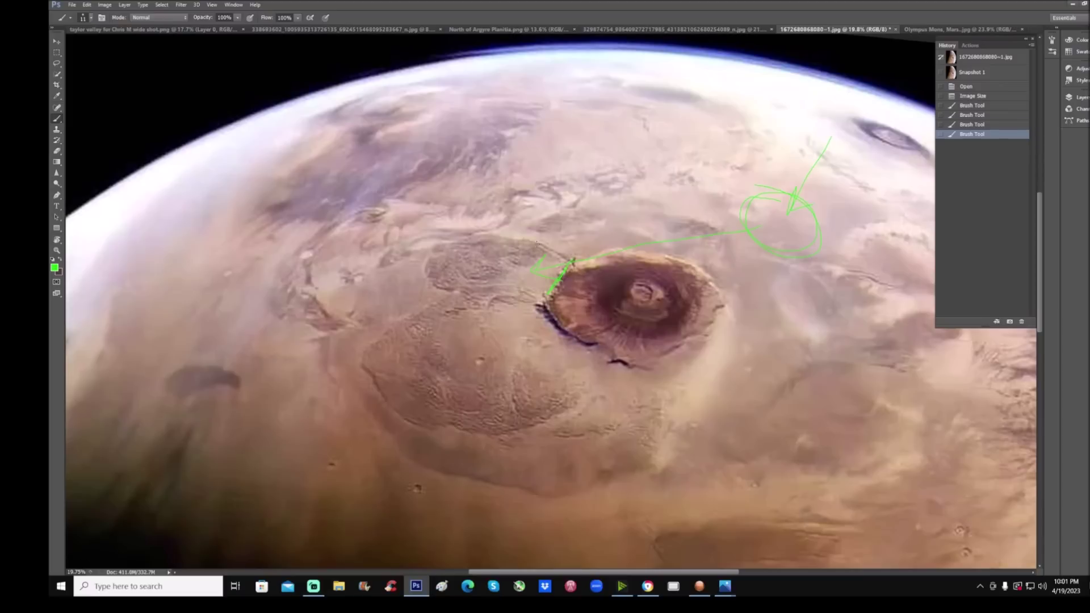
left_click_drag(499, 248, 558, 256)
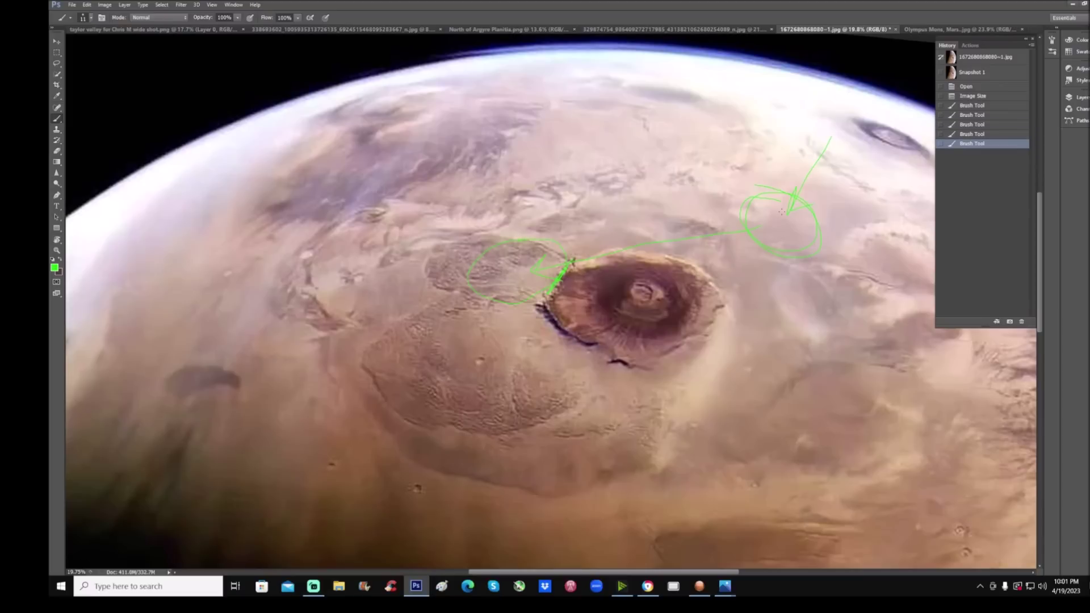
left_click_drag(782, 212, 777, 228)
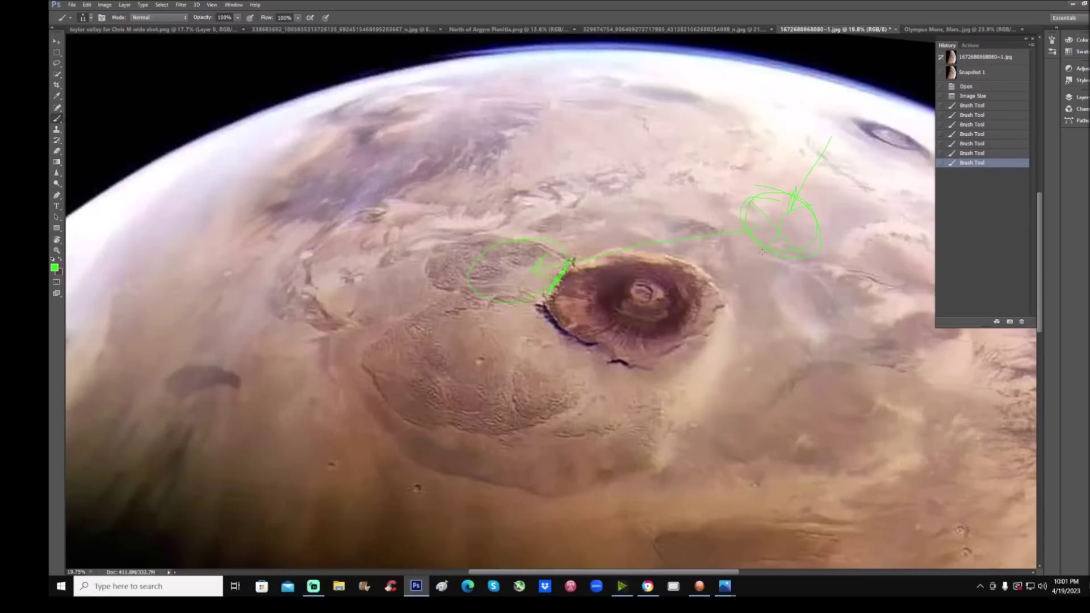
Draw a green arrow on the horizon image, then revert the overhead image to Snapshot 1
left_click(936, 29)
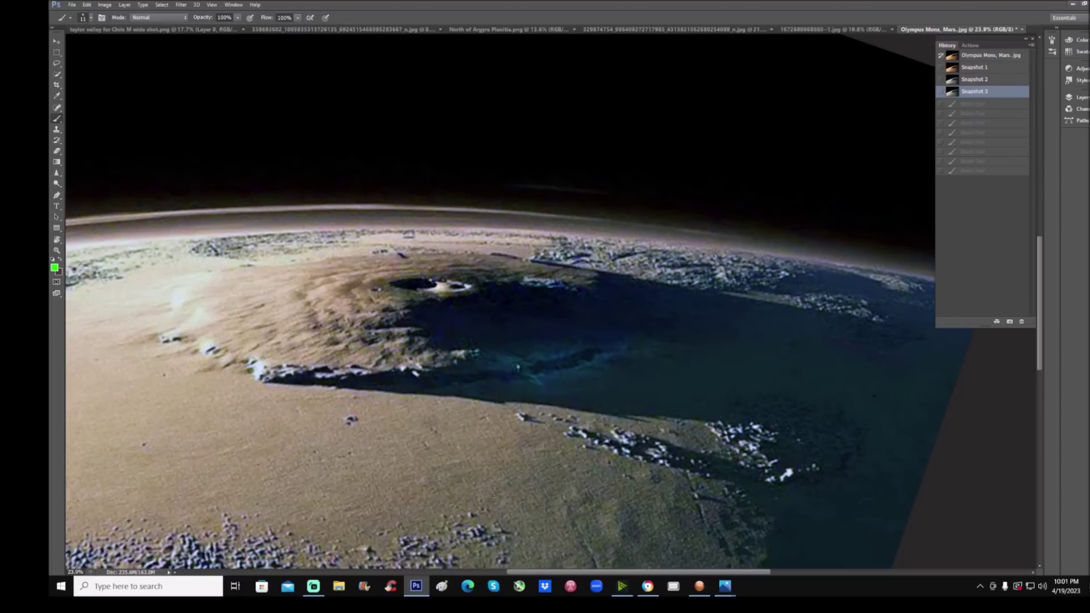
mouse_move(481, 528)
left_mouse_down()
mouse_move(604, 269)
mouse_move(608, 287)
left_mouse_up()
left_click(838, 29)
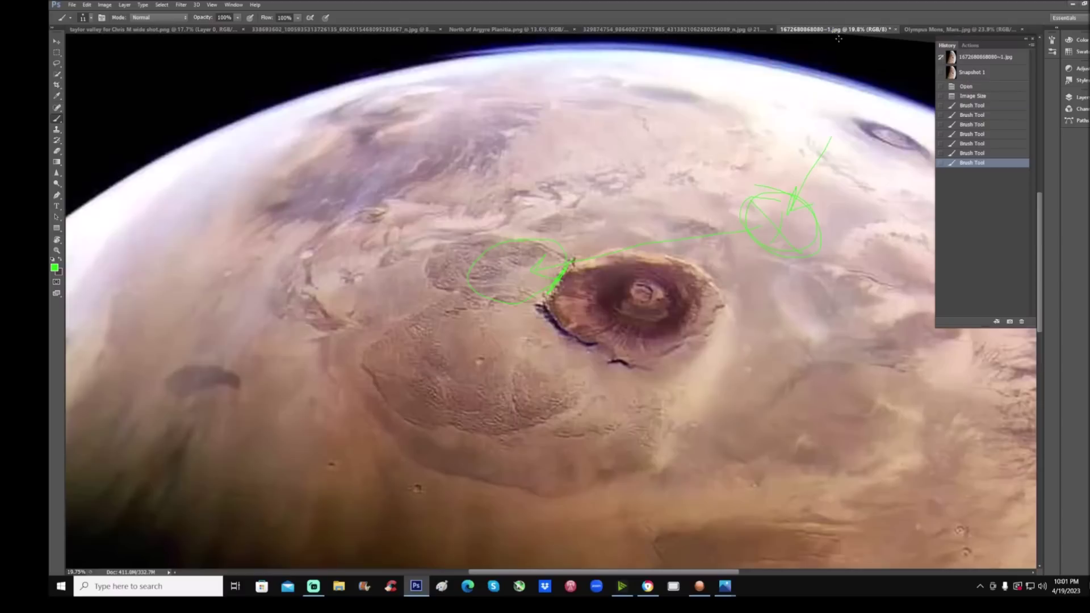
left_click(975, 71)
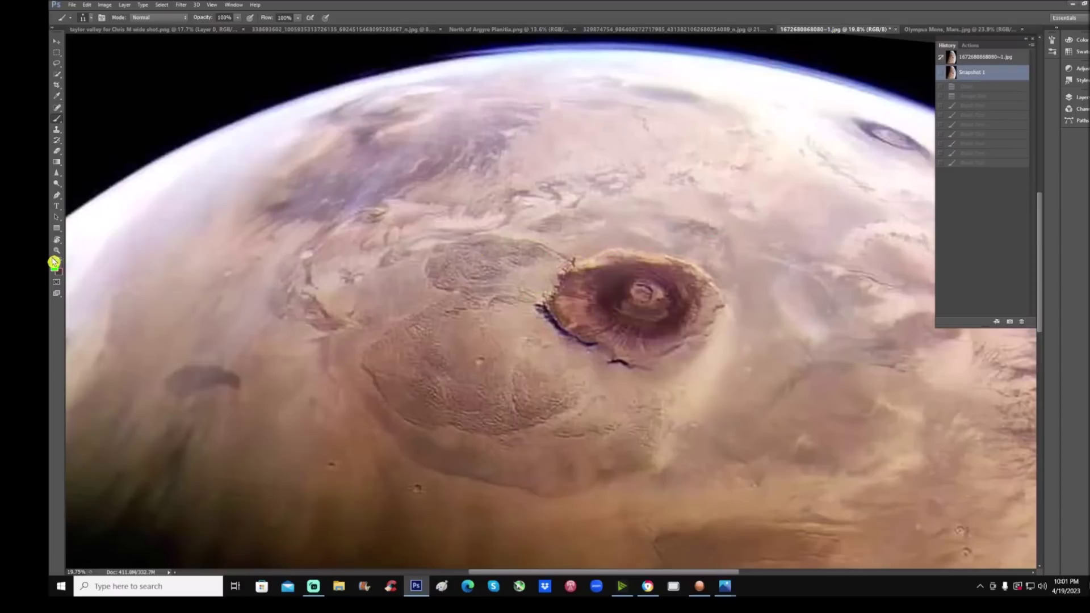
Zoom into the terrain left of the volcano and trace its wavy cliff edge in green
left_click(56, 252)
scroll(418, 316, "up", 5)
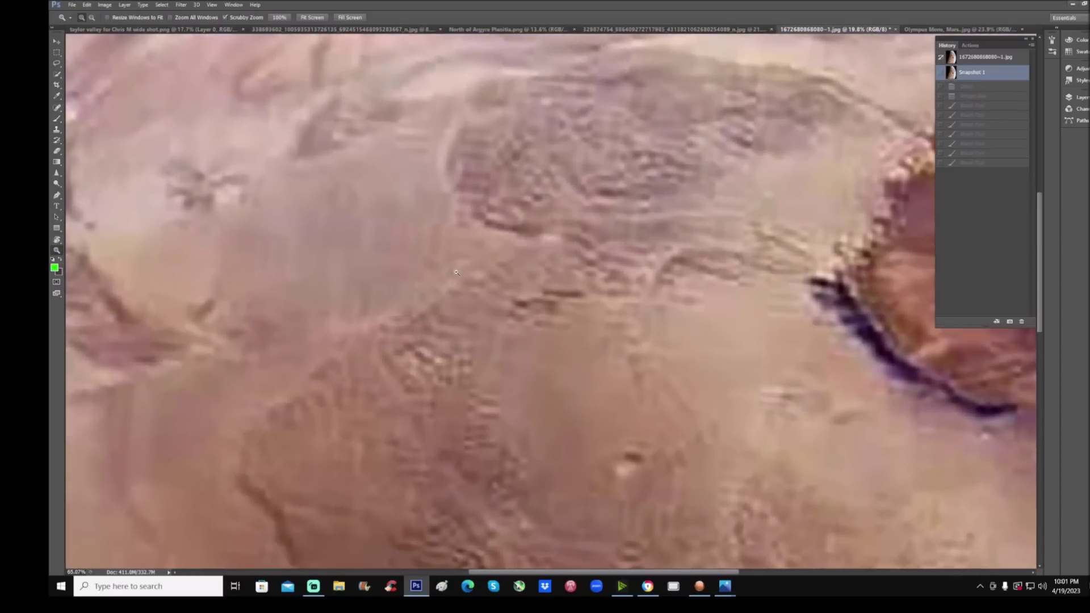
scroll(456, 273, "up", 2)
scroll(475, 275, "up", 3)
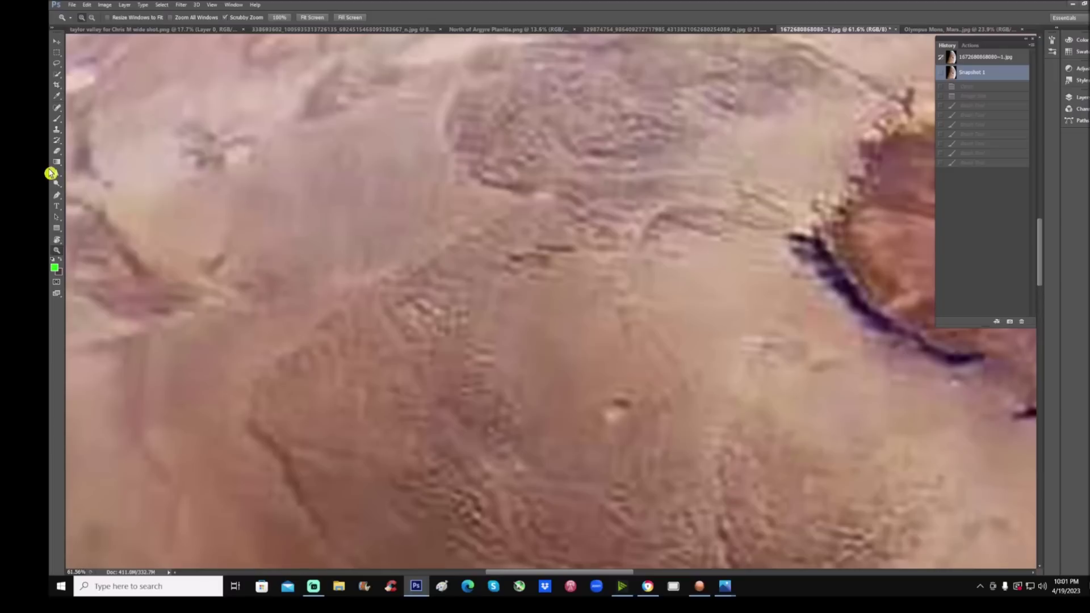
left_click(57, 120)
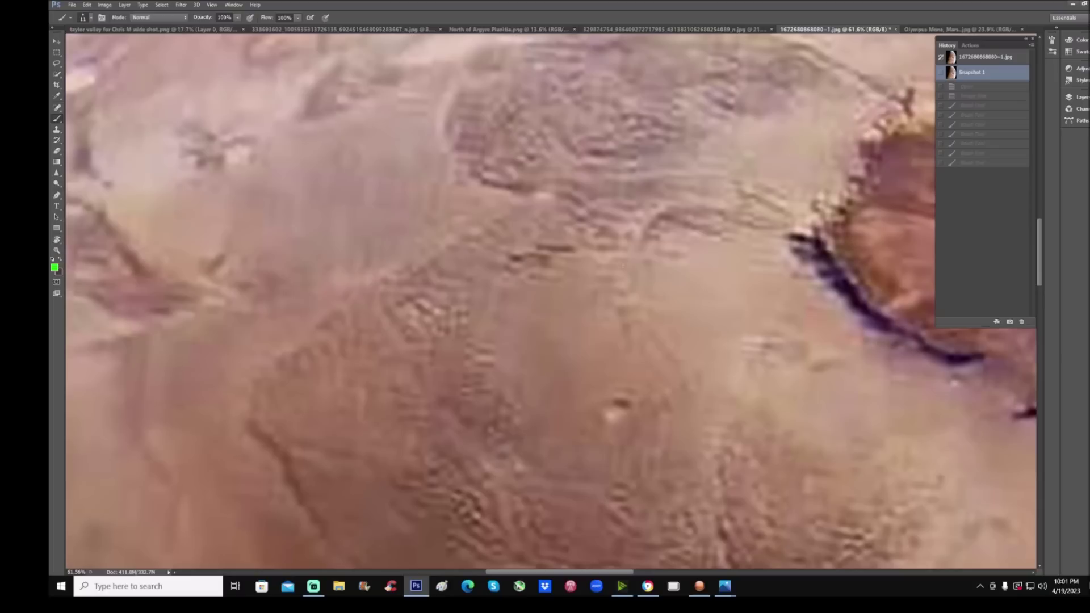
left_click_drag(624, 269, 758, 233)
left_click_drag(810, 273, 758, 375)
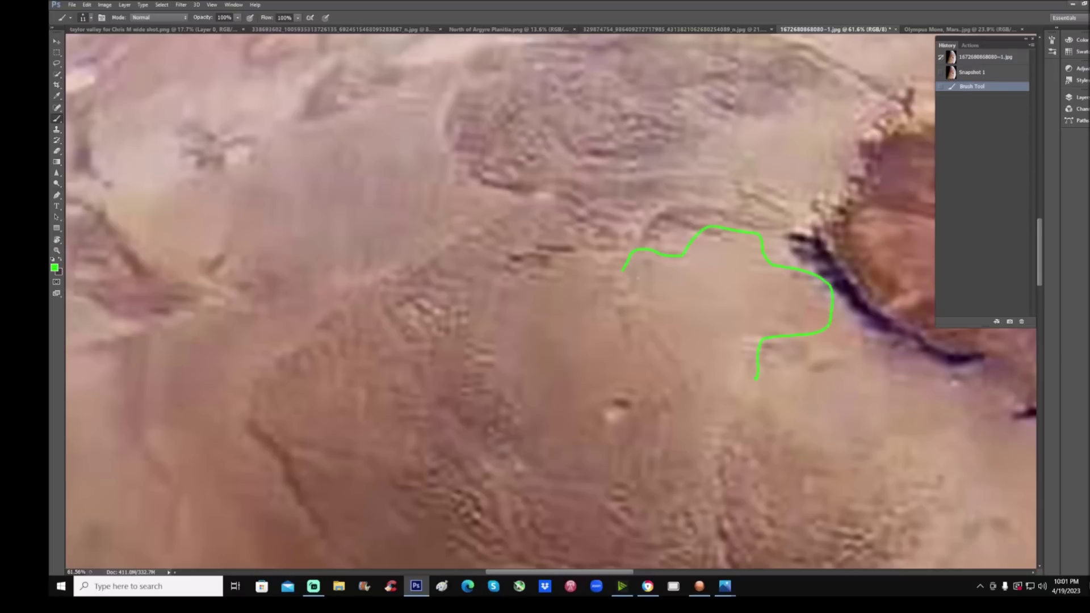
left_click_drag(623, 271, 665, 389)
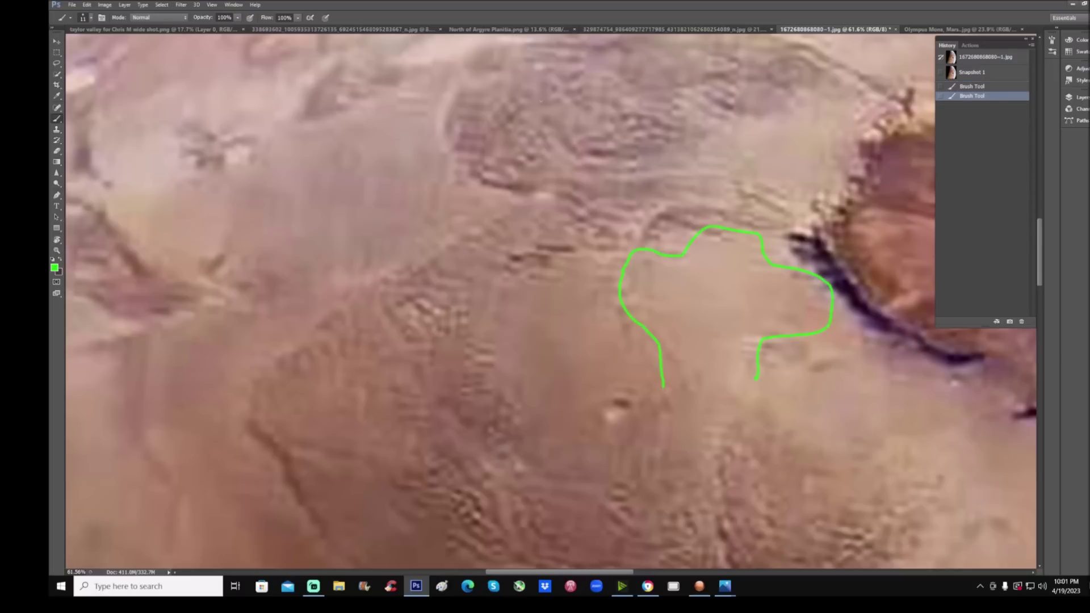
Draw a green zigzag and a looping line, then undo back to the first stroke
left_click_drag(516, 100, 634, 226)
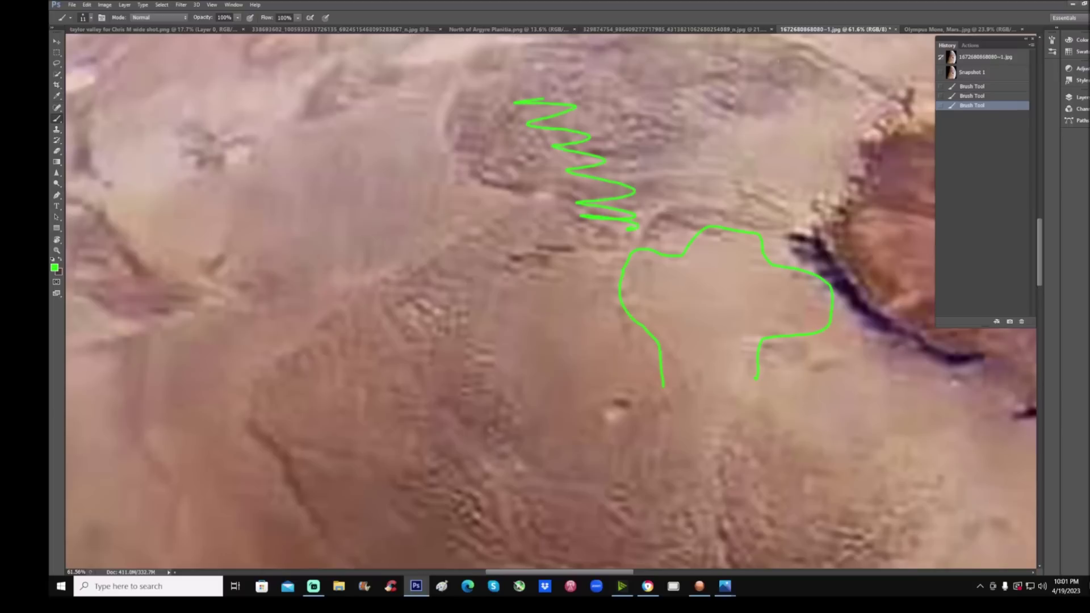
mouse_move(722, 64)
left_mouse_down()
mouse_move(721, 107)
mouse_move(681, 138)
mouse_move(647, 201)
mouse_move(790, 211)
mouse_move(887, 145)
mouse_move(877, 59)
left_mouse_up()
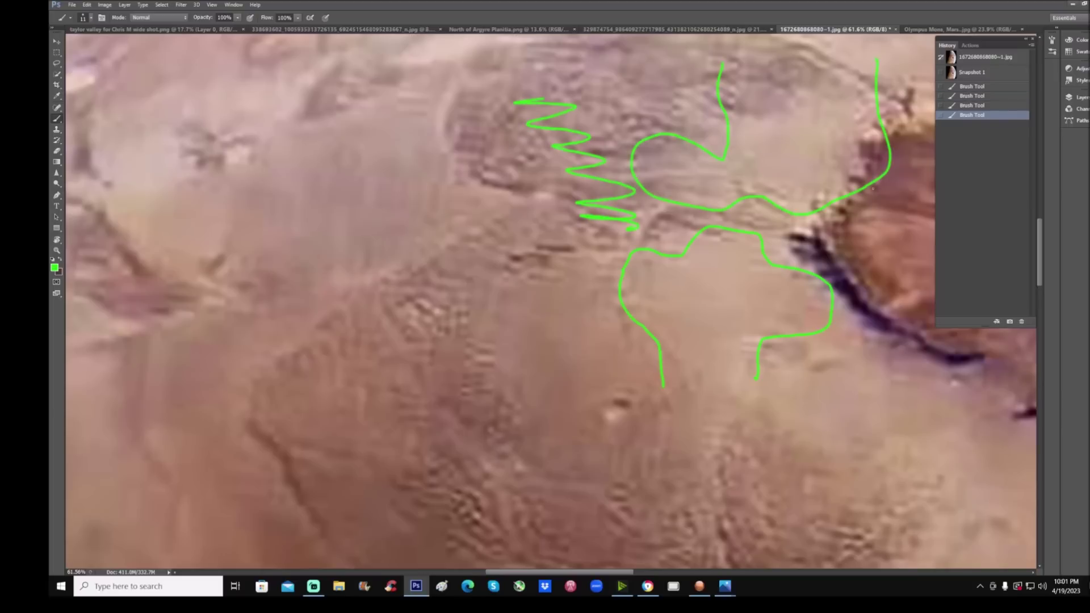
left_click(997, 86)
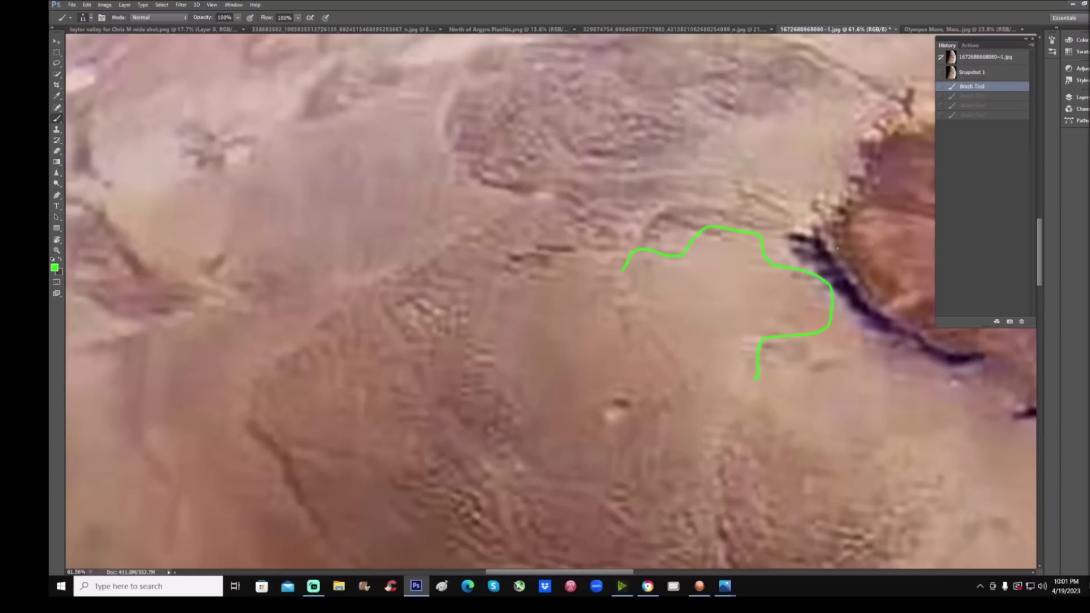
Pan to the volcano, draw stepped and curved cliff lines, then revert to Snapshot 1
left_click_drag(767, 299, 477, 298)
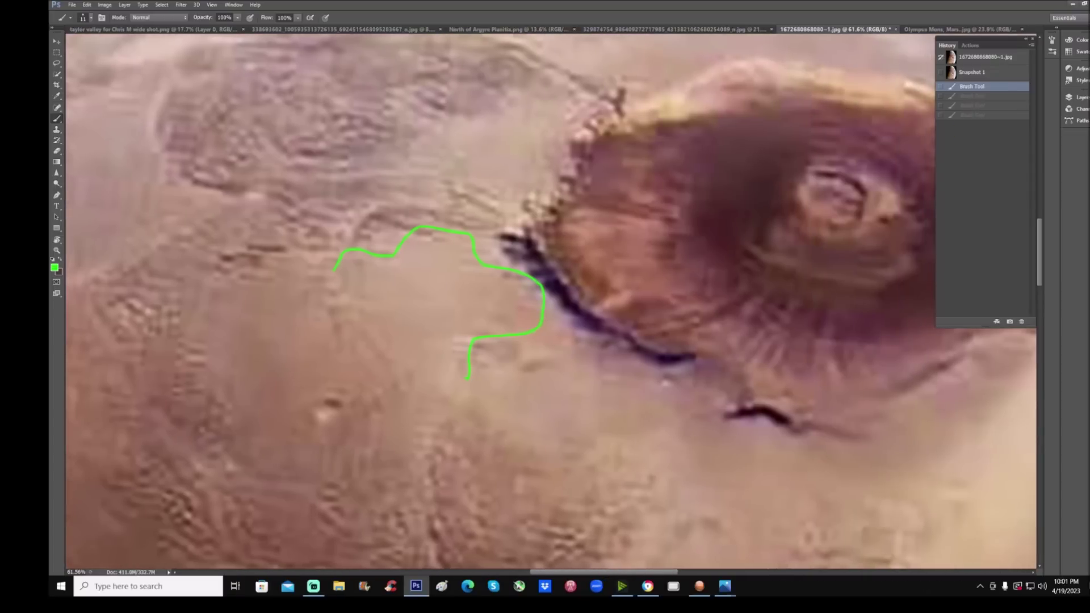
mouse_move(545, 302)
left_mouse_down()
mouse_move(621, 351)
mouse_move(681, 413)
left_mouse_up()
mouse_move(543, 229)
left_mouse_down()
mouse_move(564, 281)
mouse_move(601, 319)
mouse_move(682, 352)
left_mouse_up()
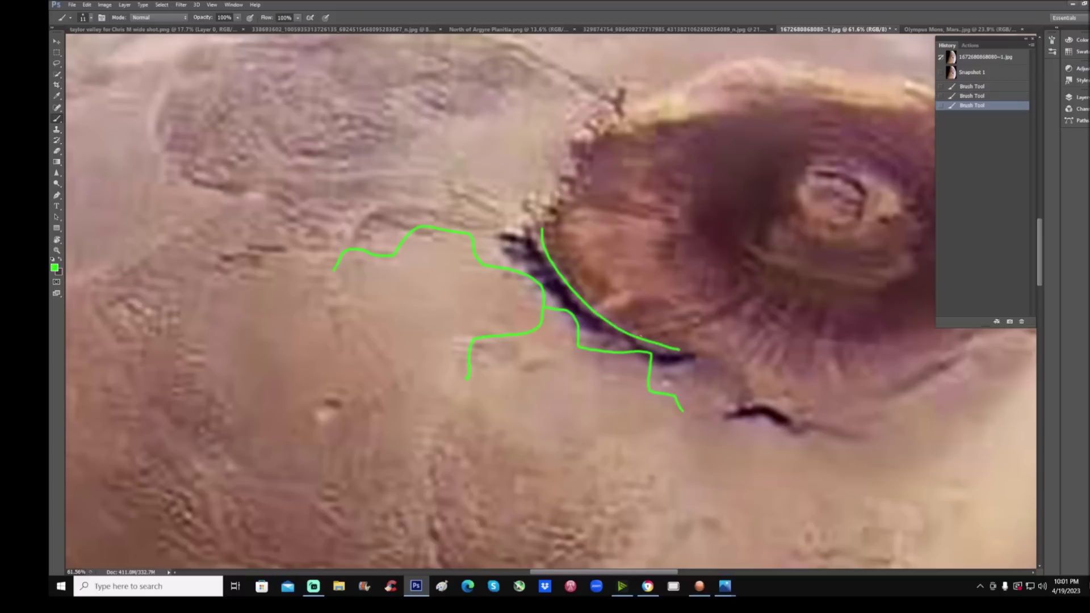
left_click(970, 85)
left_click(972, 72)
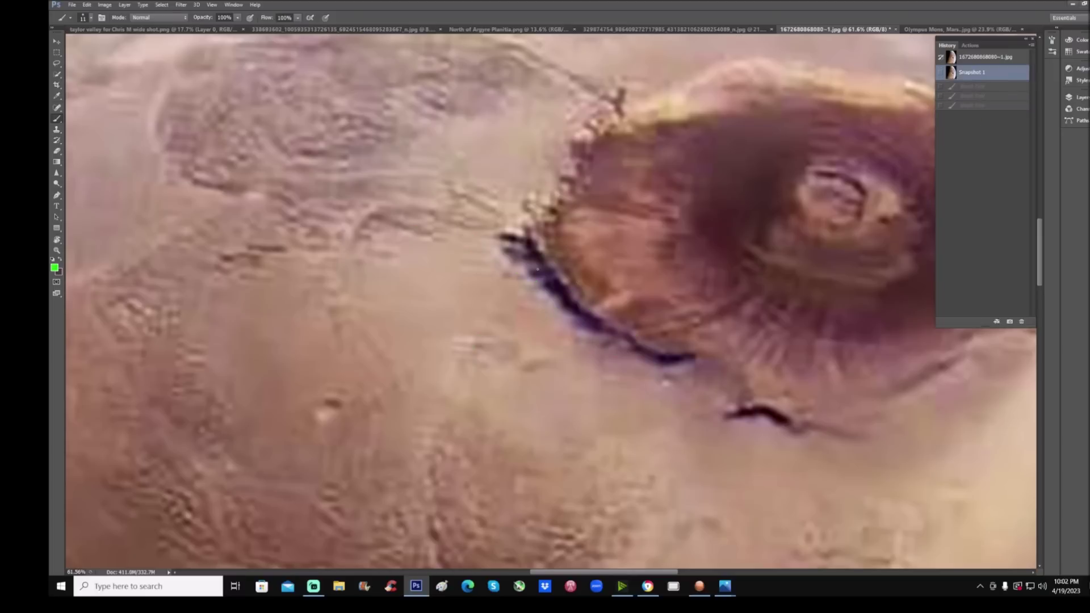
Trace the southwestern cliff, add a zigzag and a hook mark, then revert again
mouse_move(528, 257)
left_mouse_down()
mouse_move(555, 311)
mouse_move(657, 368)
left_mouse_up()
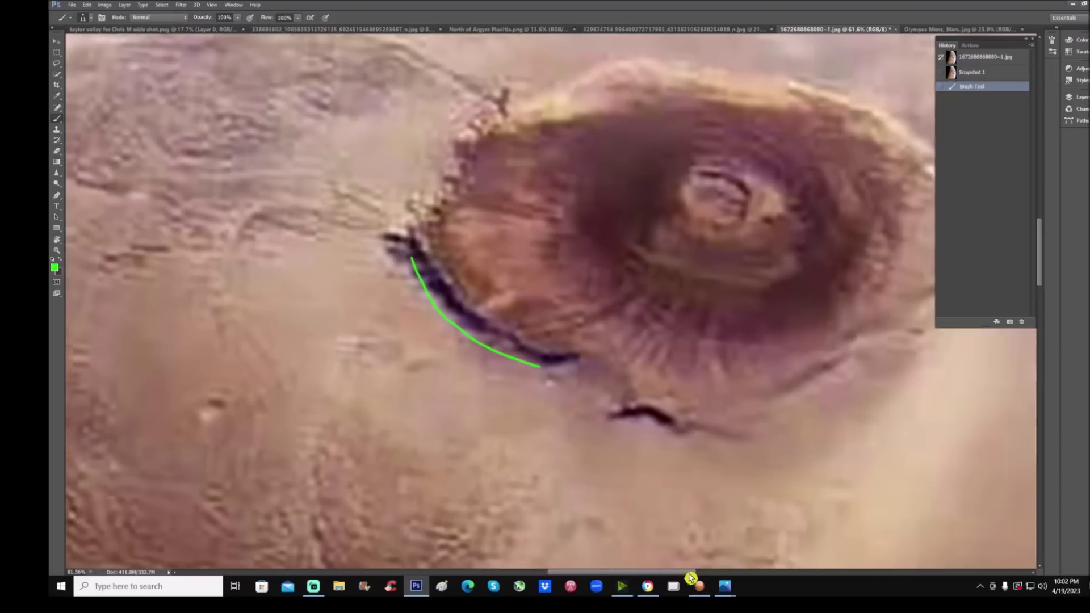
left_click_drag(666, 577, 718, 578)
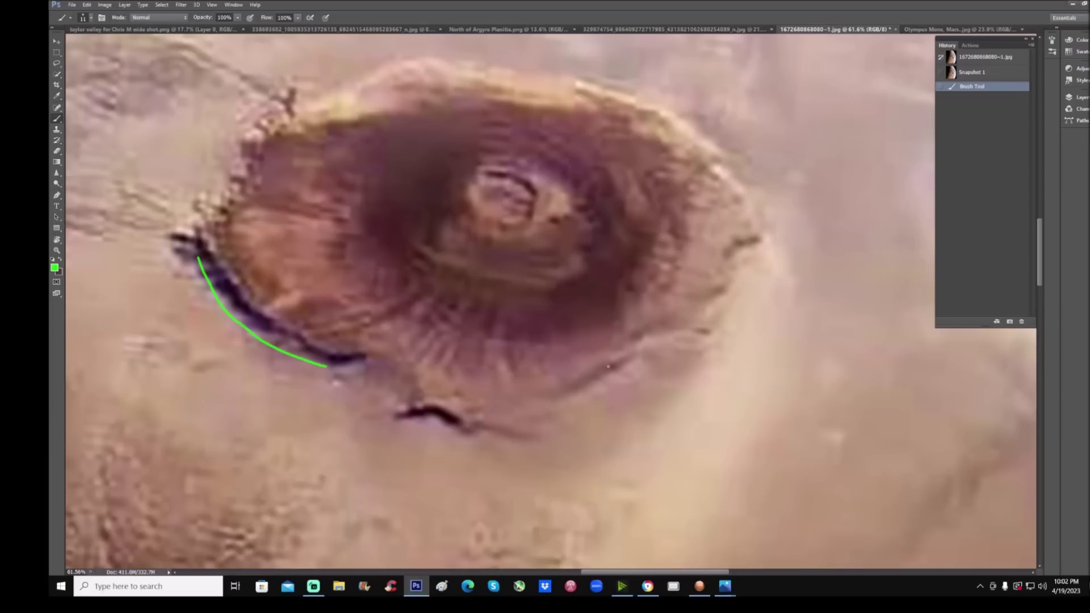
mouse_move(589, 375)
left_mouse_down()
mouse_move(637, 348)
mouse_move(646, 318)
mouse_move(704, 314)
mouse_move(643, 335)
mouse_move(669, 332)
mouse_move(664, 321)
mouse_move(645, 328)
left_mouse_up()
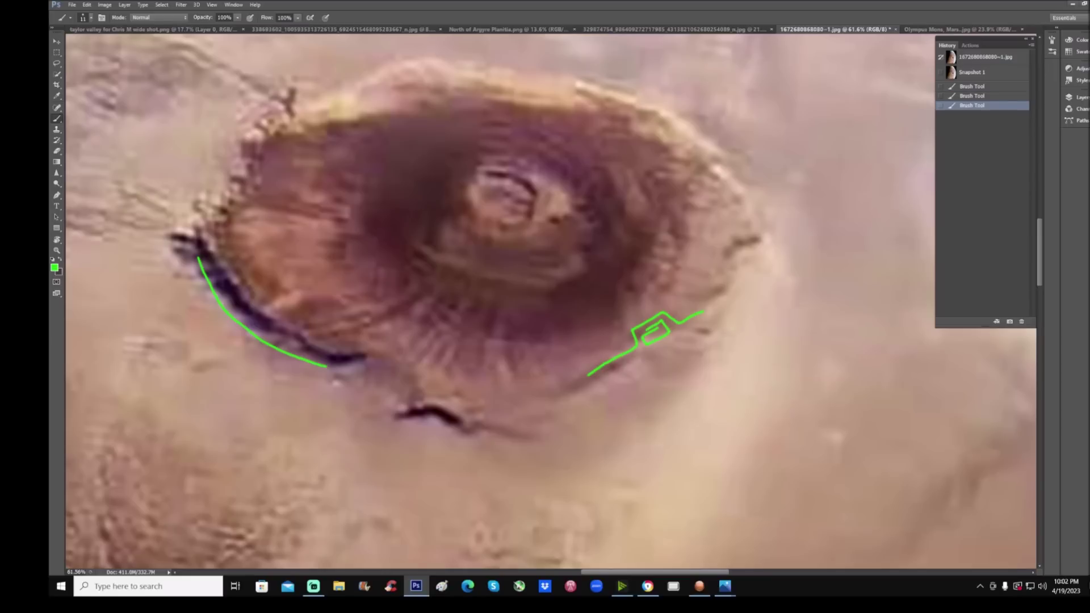
mouse_move(771, 241)
left_mouse_down()
mouse_move(777, 263)
mouse_move(740, 271)
left_mouse_up()
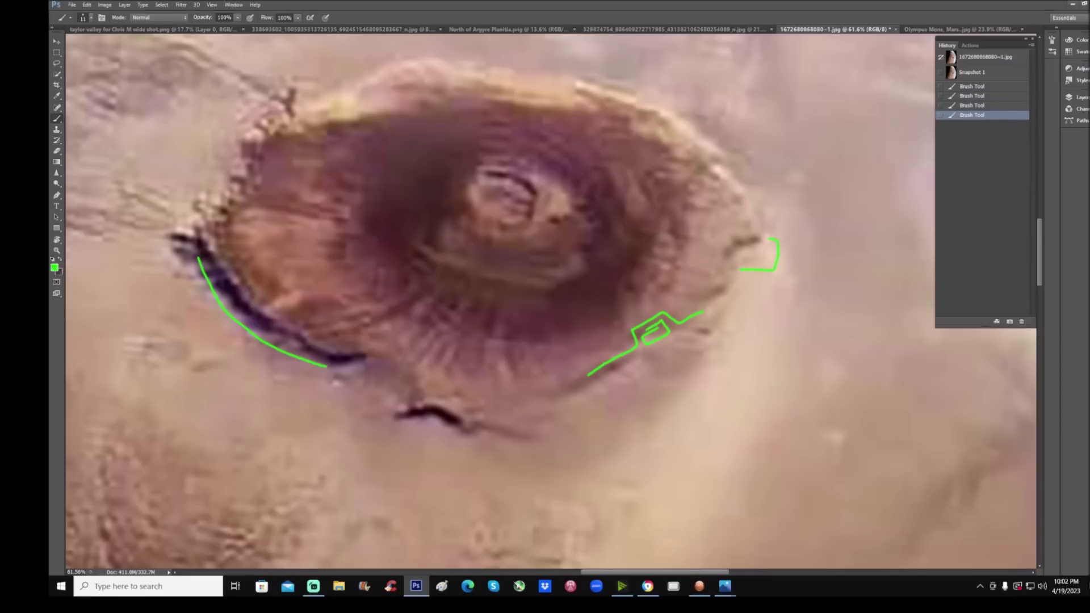
left_click_drag(694, 578, 588, 578)
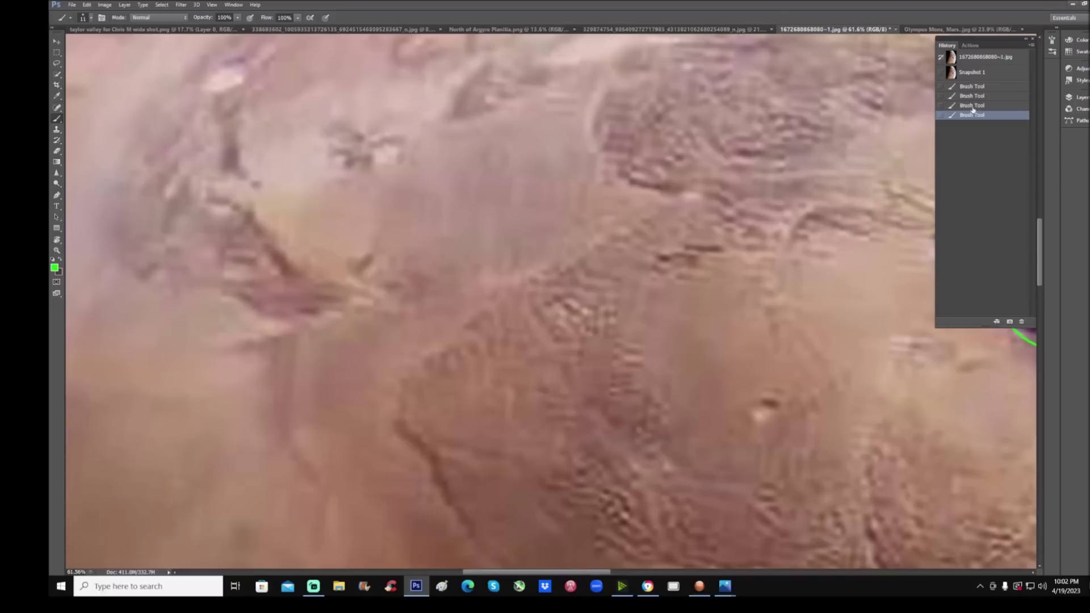
left_click(973, 91)
scroll(545, 298, "up", 3)
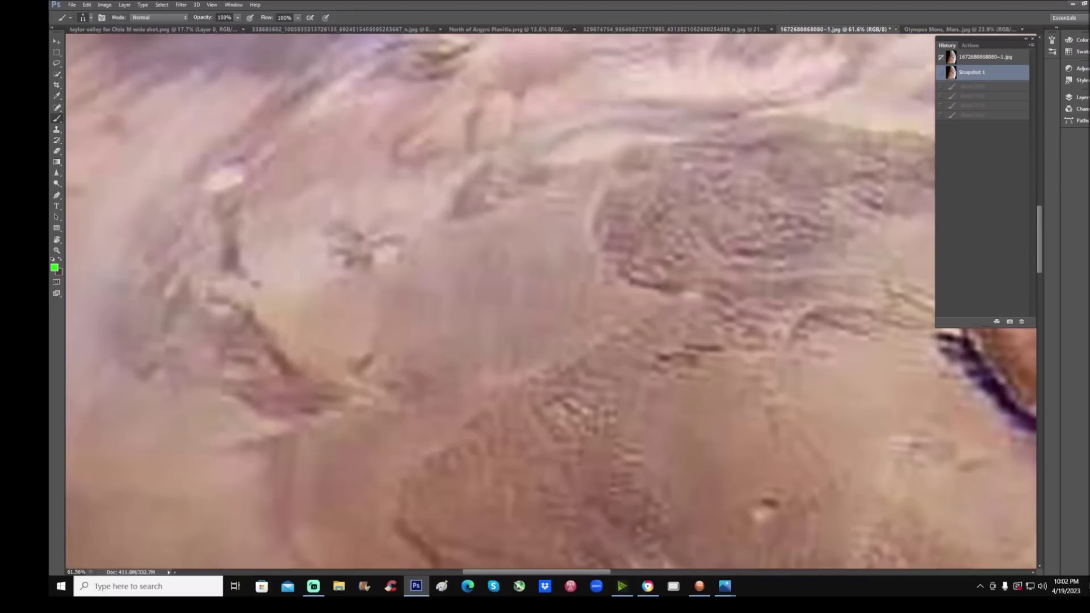
Zoom to the area west of Olympus Mons and circle and outline its dark feature
left_click(56, 249)
left_click(487, 273, "alt")
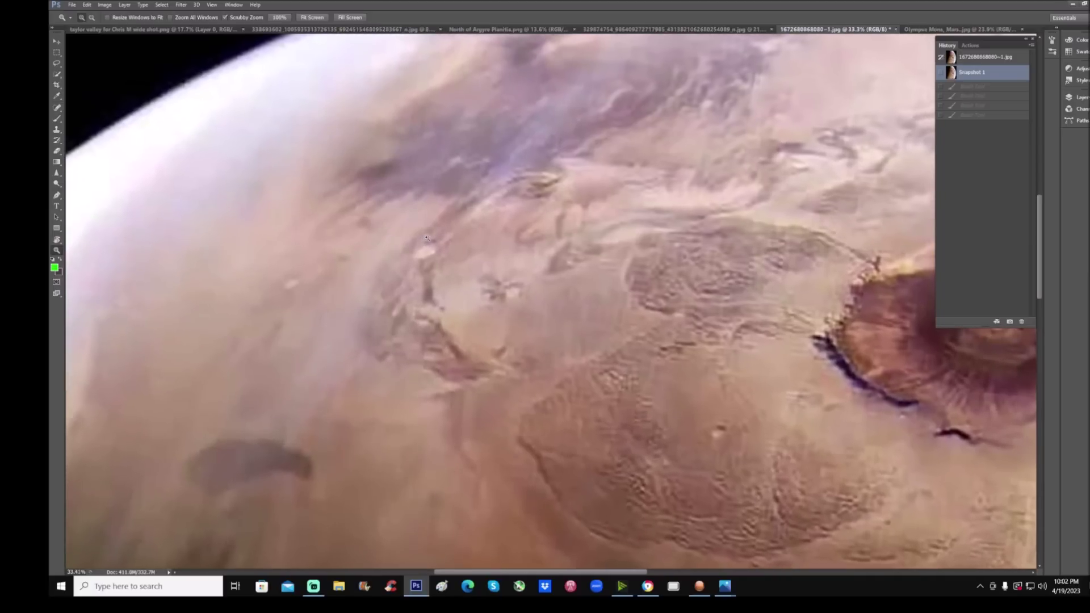
left_click_drag(419, 245, 555, 273)
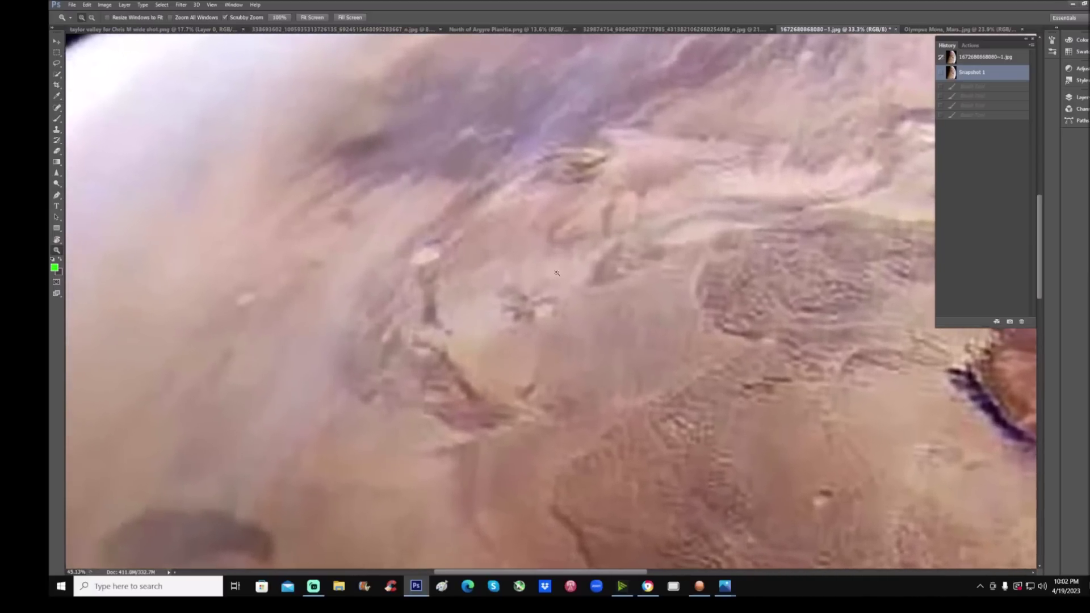
scroll(556, 272, "down", 2)
key("b")
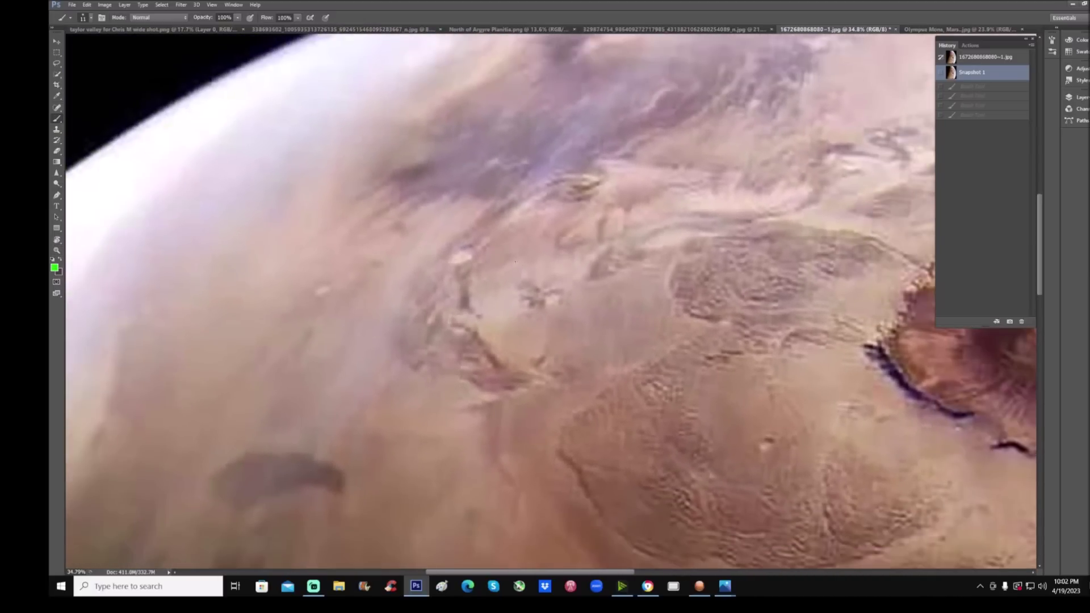
left_click_drag(502, 294, 521, 274)
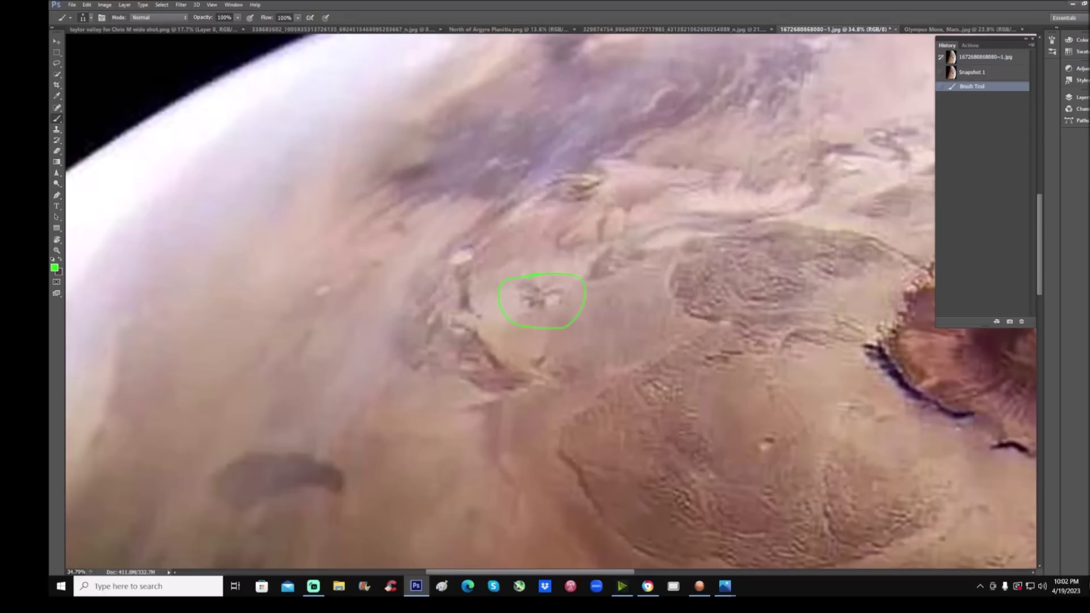
left_click_drag(434, 328, 464, 376)
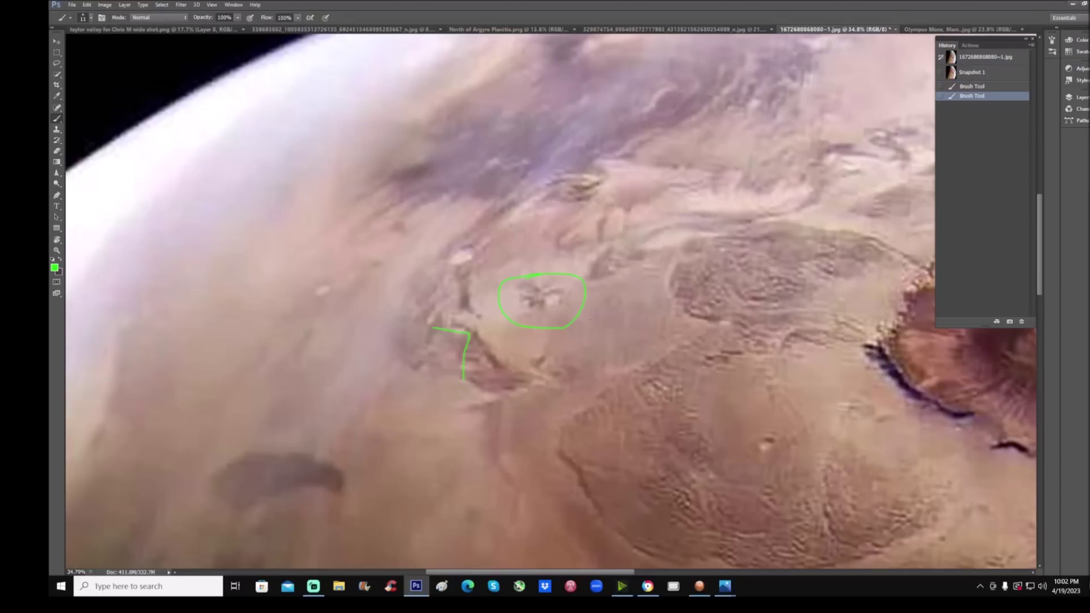
left_click_drag(588, 279, 538, 358)
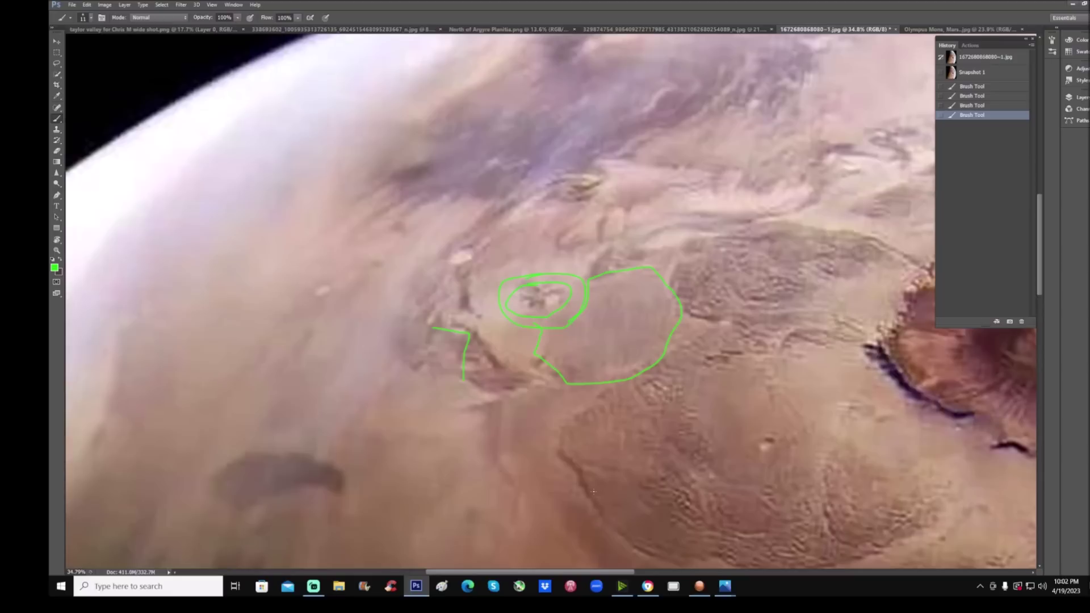
left_click_drag(596, 580, 630, 579)
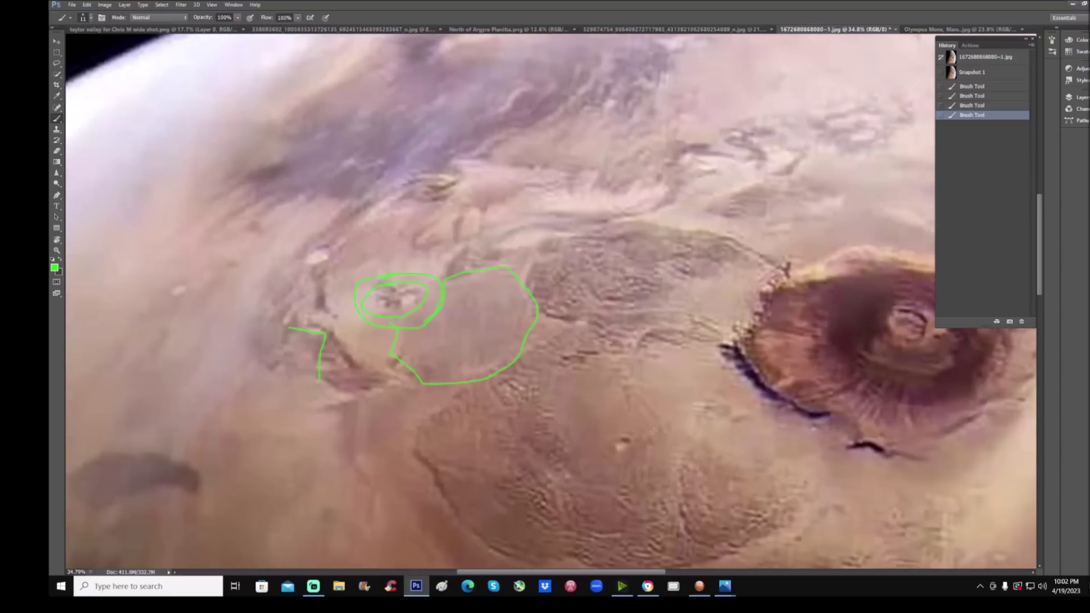
Draw two green arrows at the western cliff and trace the cliff edge
left_click_drag(654, 431, 743, 393)
left_click_drag(742, 393, 752, 385)
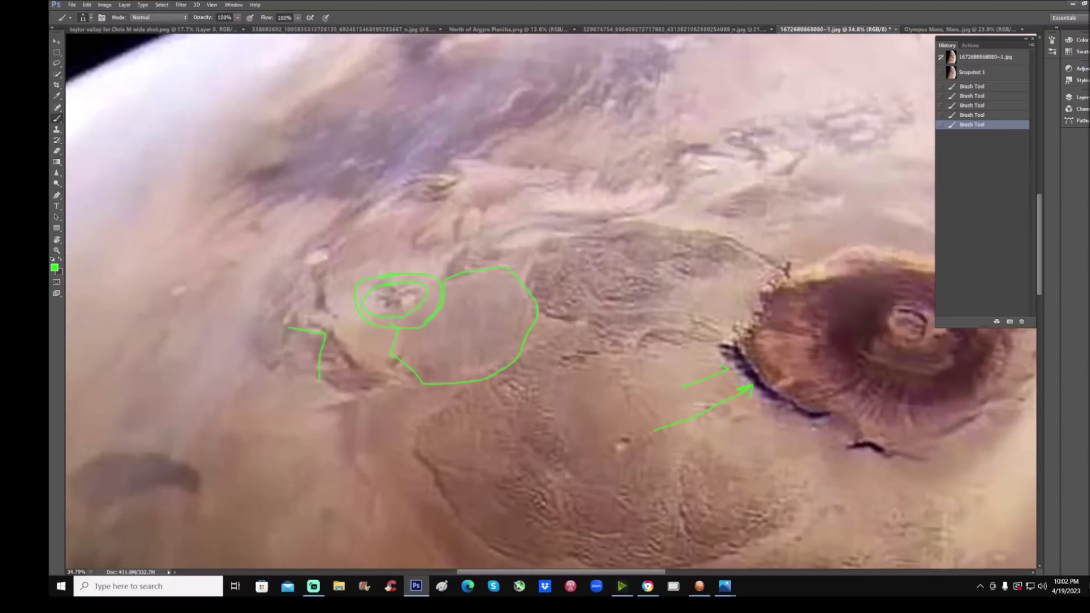
left_click_drag(739, 341, 825, 414)
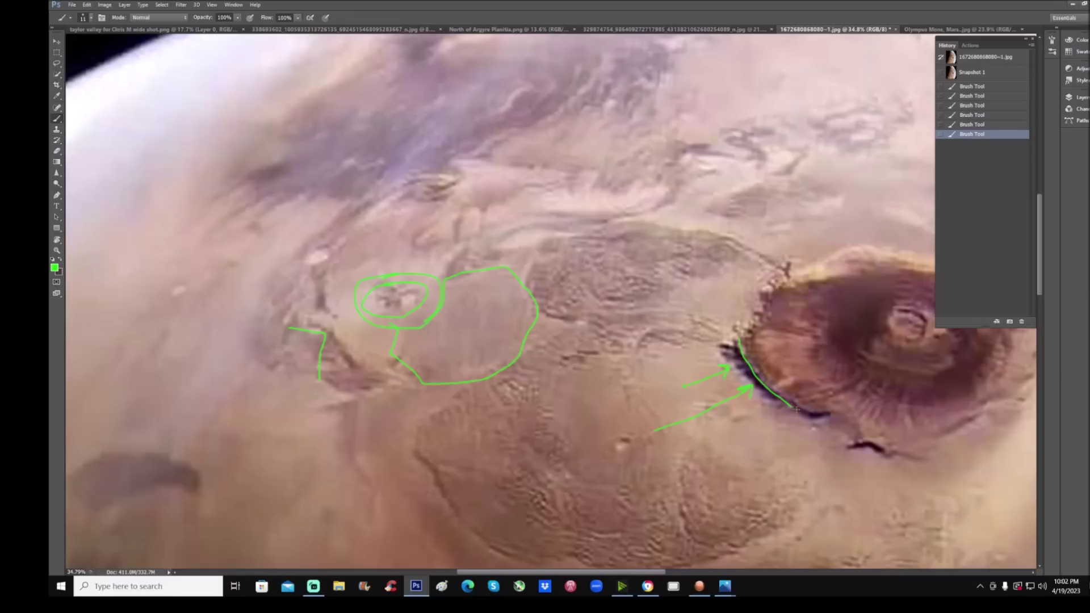
left_click(824, 414)
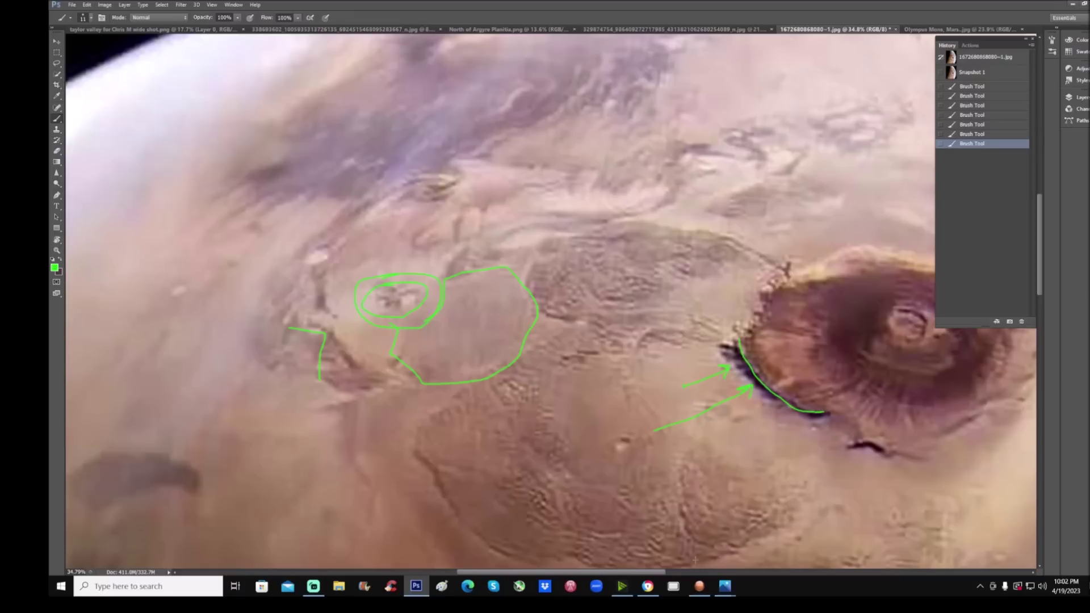
left_click_drag(660, 575, 705, 576)
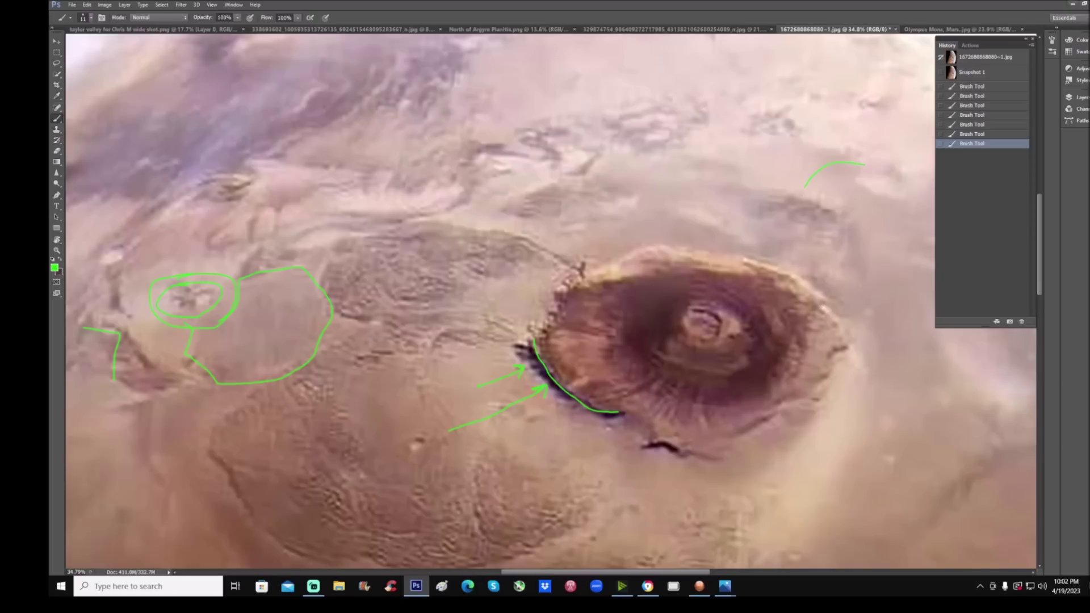
Circle a feature northeast of the volcano, link it with an arrow, and line the northern rim
left_click_drag(864, 162, 868, 163)
mouse_move(808, 243)
left_mouse_down()
mouse_move(524, 273)
mouse_move(537, 265)
left_mouse_up()
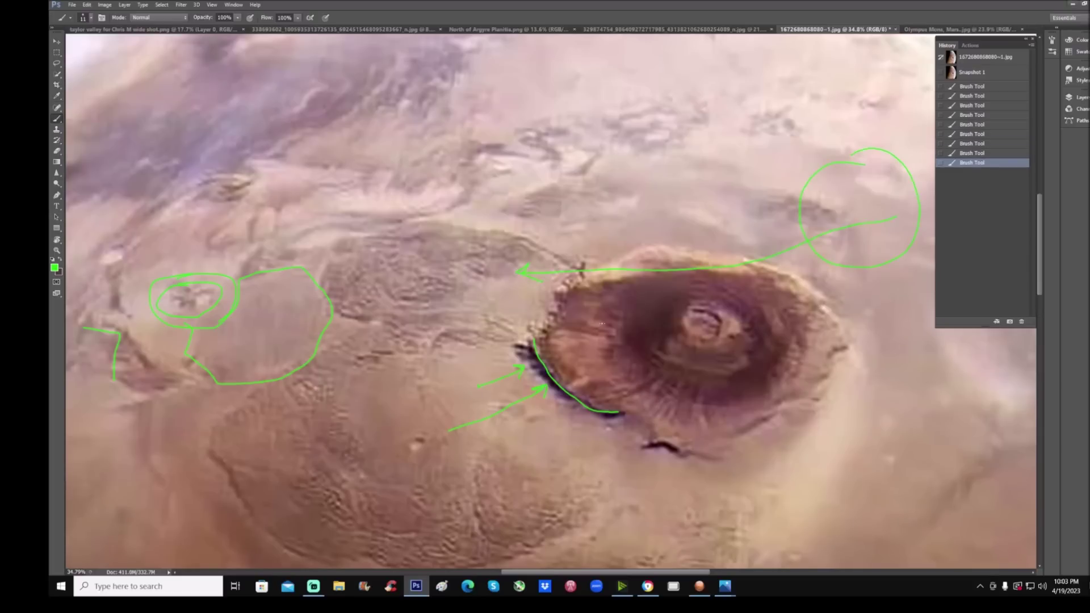
left_click(537, 268)
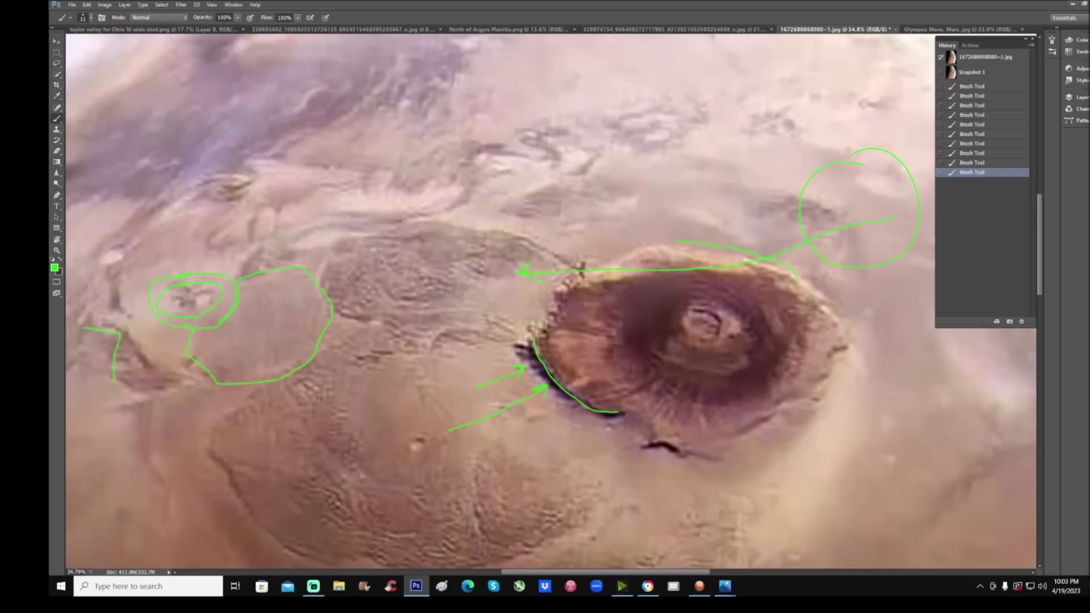
left_click_drag(620, 571, 573, 572)
key("z")
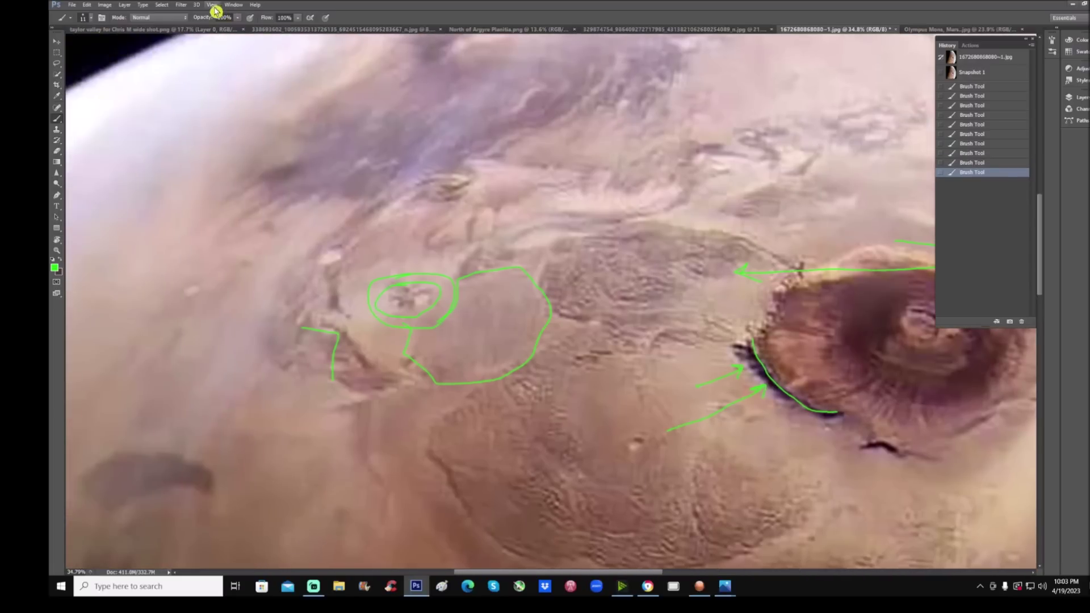
Zoom into the central area, extend the outline, and add a curve, dashes and a small circle
left_click(459, 147)
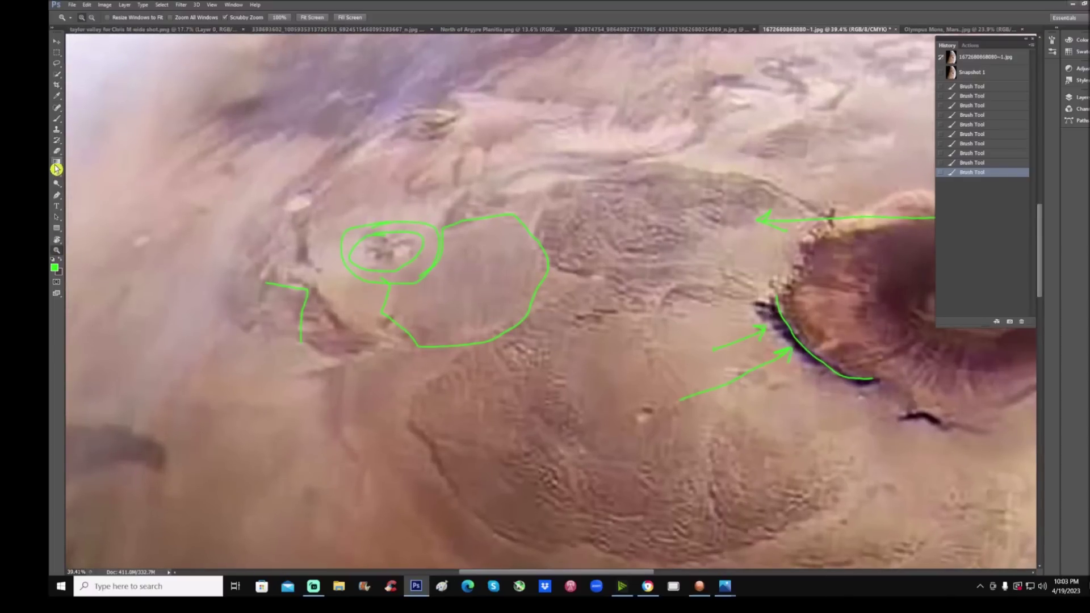
left_click(57, 119)
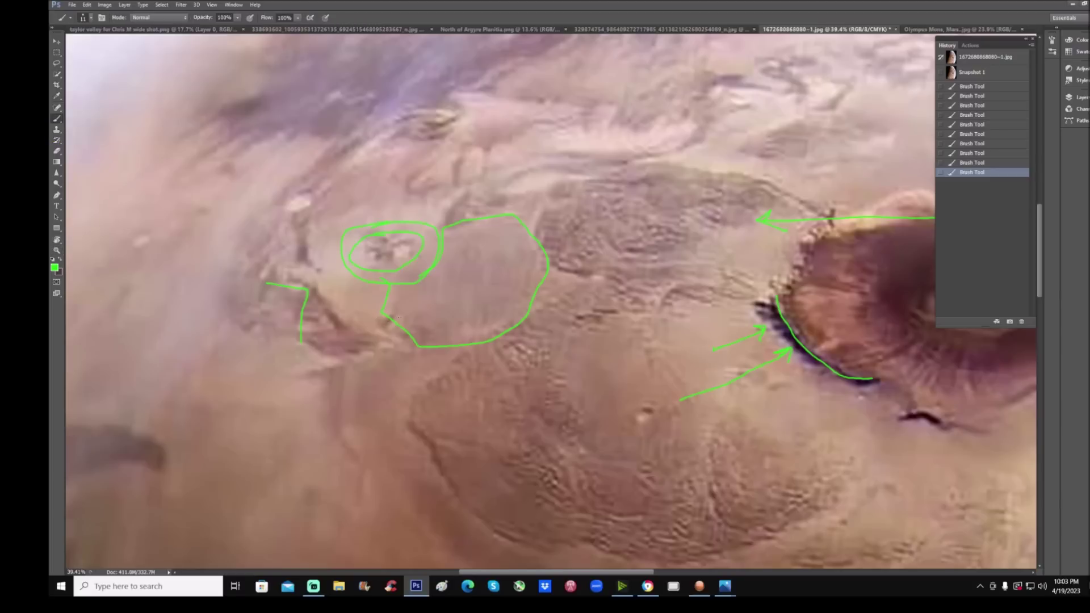
left_click_drag(411, 332, 472, 339)
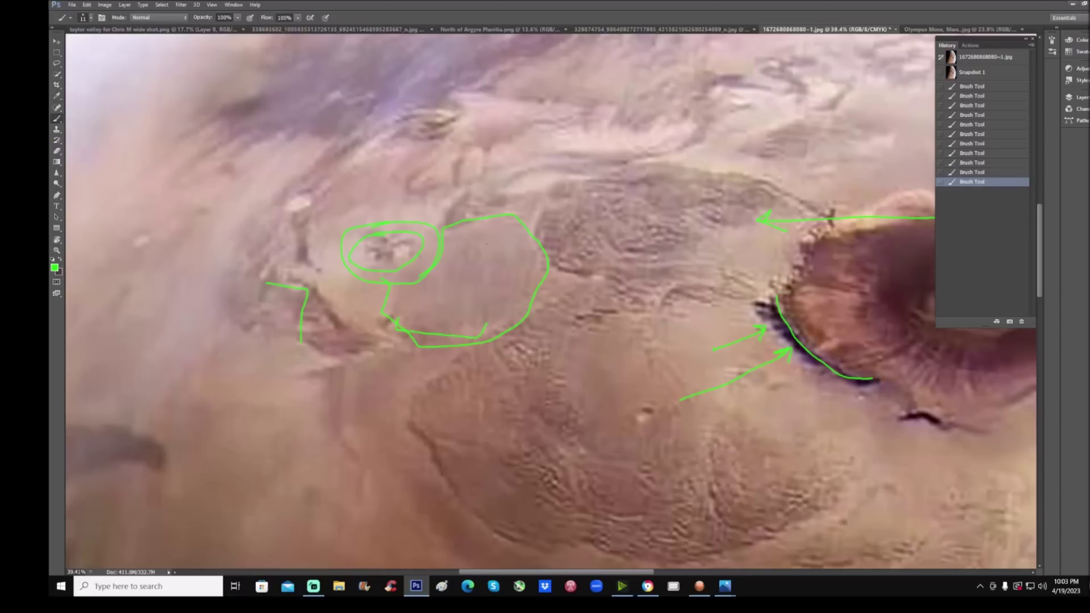
left_click_drag(516, 253, 535, 285)
left_click_drag(489, 201, 506, 206)
mouse_move(452, 242)
left_mouse_down()
mouse_move(496, 240)
mouse_move(496, 266)
left_mouse_up()
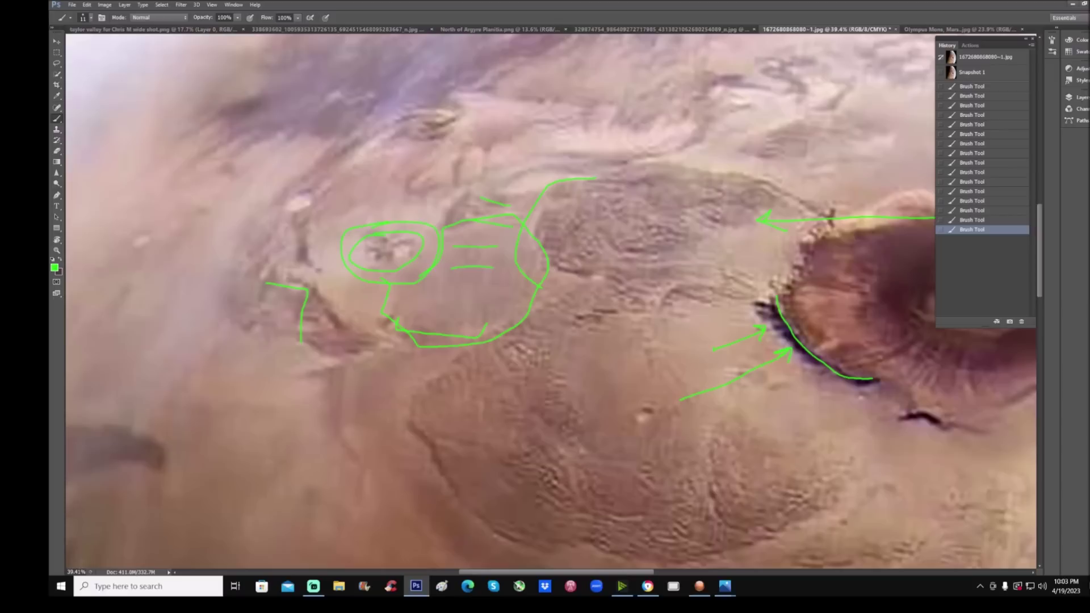
mouse_move(281, 273)
left_mouse_down()
mouse_move(306, 290)
mouse_move(261, 308)
mouse_move(298, 323)
left_mouse_up()
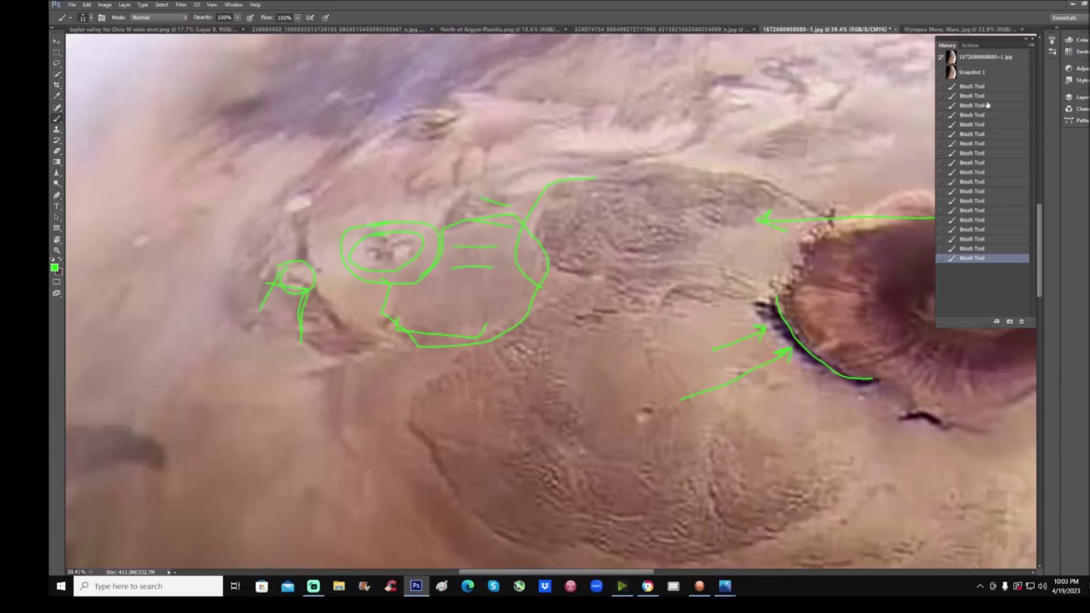
Revert the close-up to Snapshot 1, then zoom in on Olympus Mons in the globe image
left_click(972, 72)
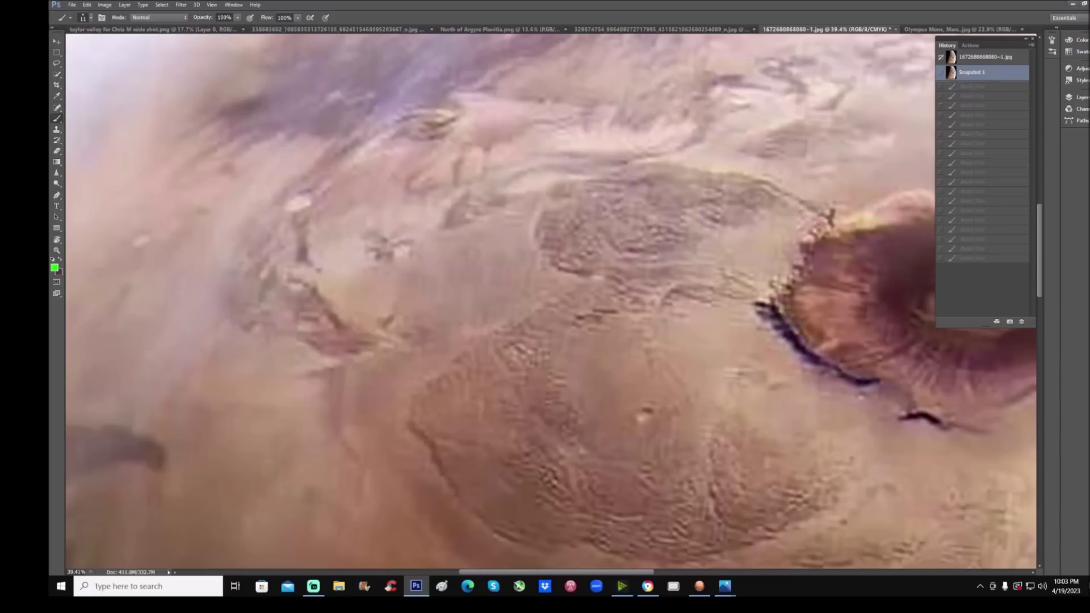
left_click(689, 29)
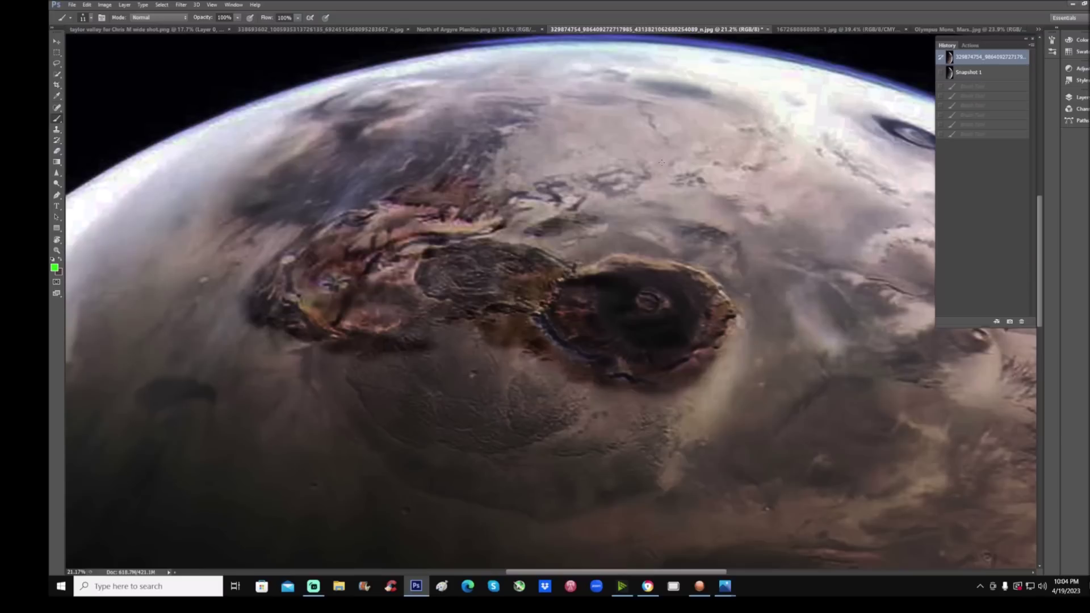
left_click(57, 255)
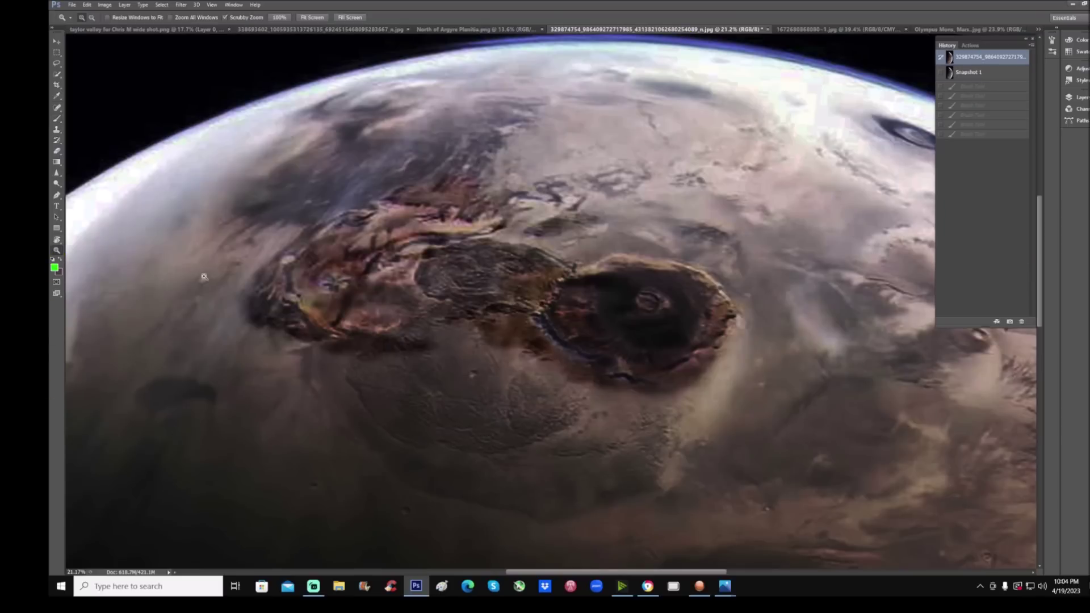
left_click(205, 276)
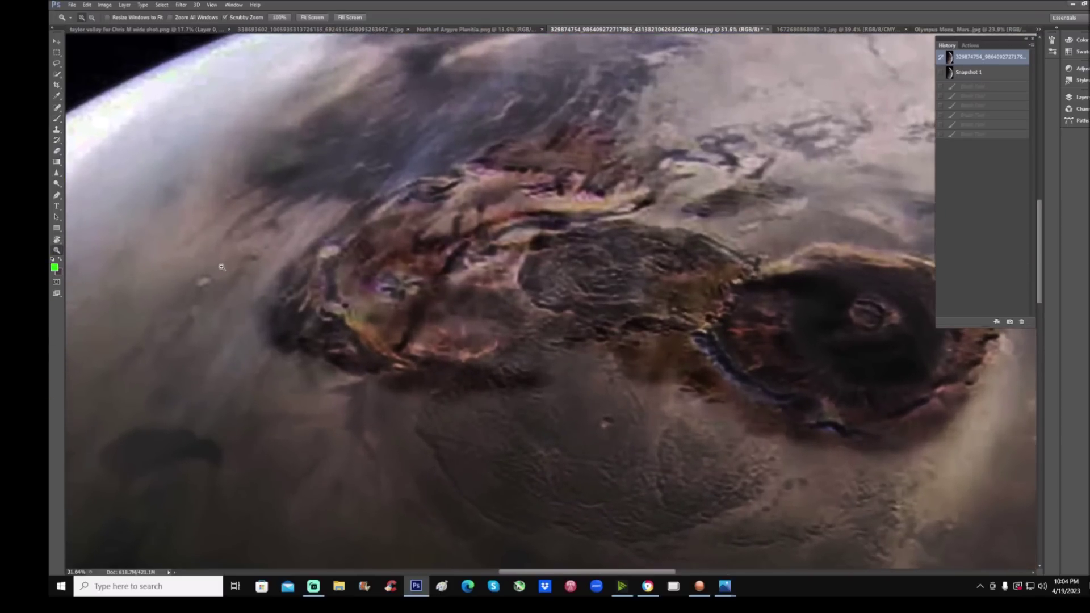
Draw two green arrows at the volcano's cliff edge, then zoom in around it
left_click(58, 125)
left_click_drag(584, 401, 699, 374)
left_click_drag(679, 444, 733, 399)
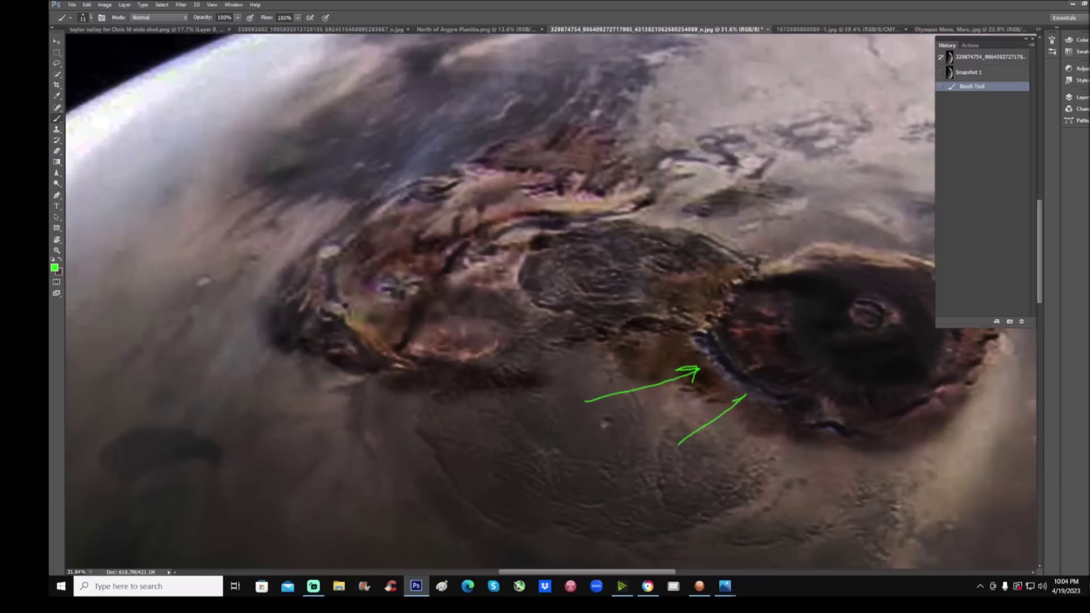
left_click_drag(672, 572, 723, 572)
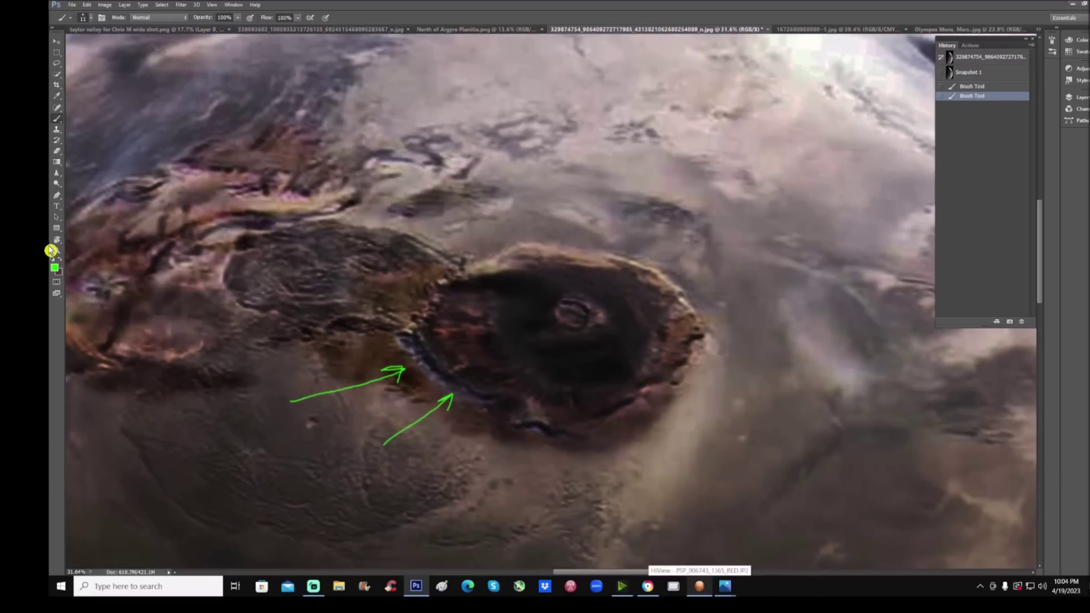
key("z")
left_click_drag(654, 418, 670, 396)
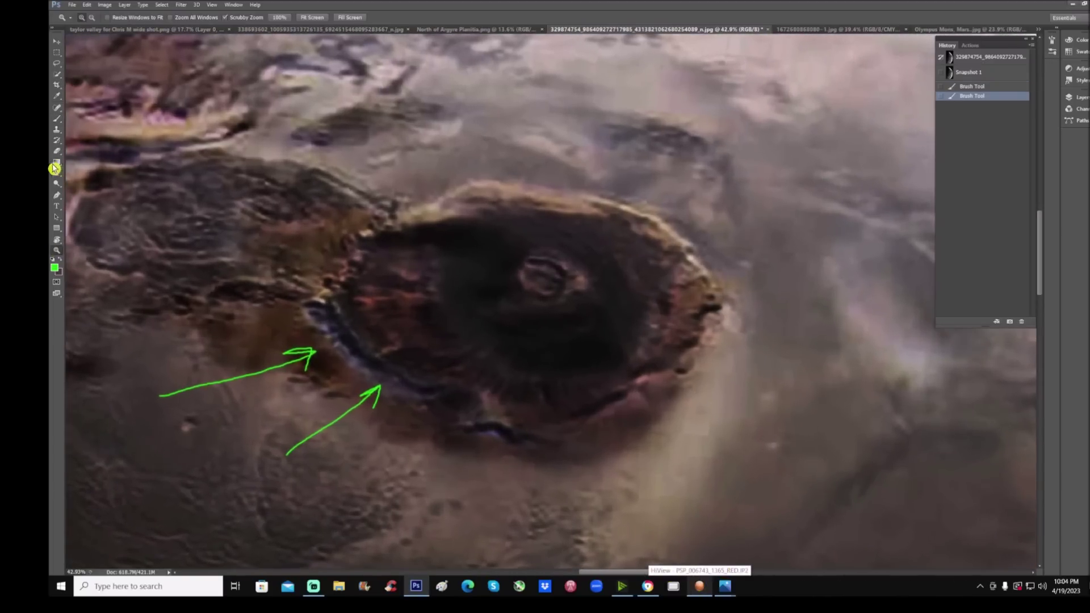
Trace the lower rim with an arrow, and circle the right-rim feature and the summit caldera
left_click(56, 123)
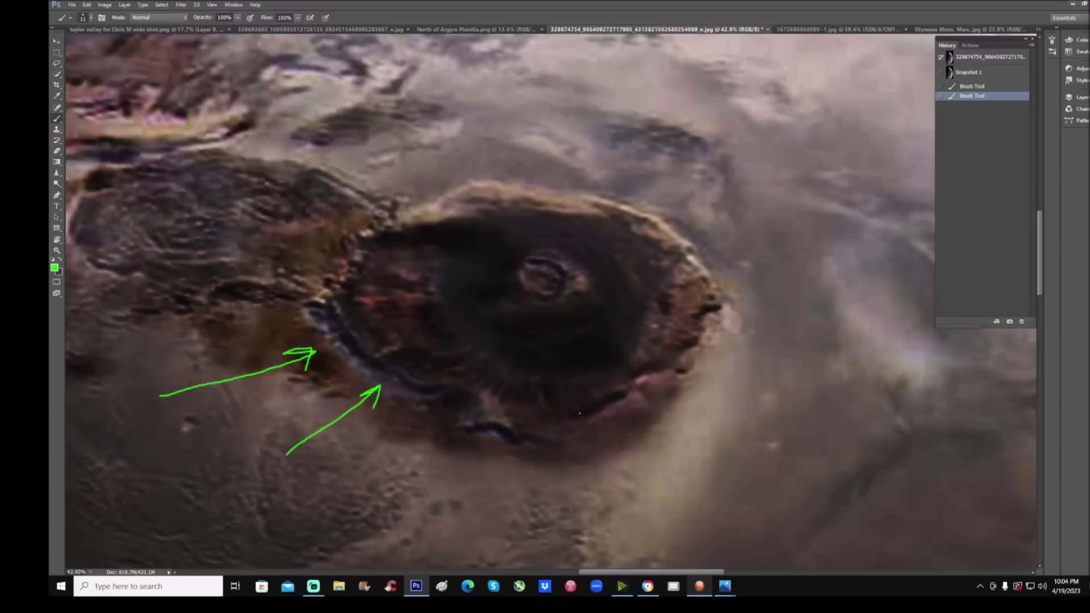
left_click_drag(579, 413, 674, 366)
left_click_drag(753, 414, 645, 380)
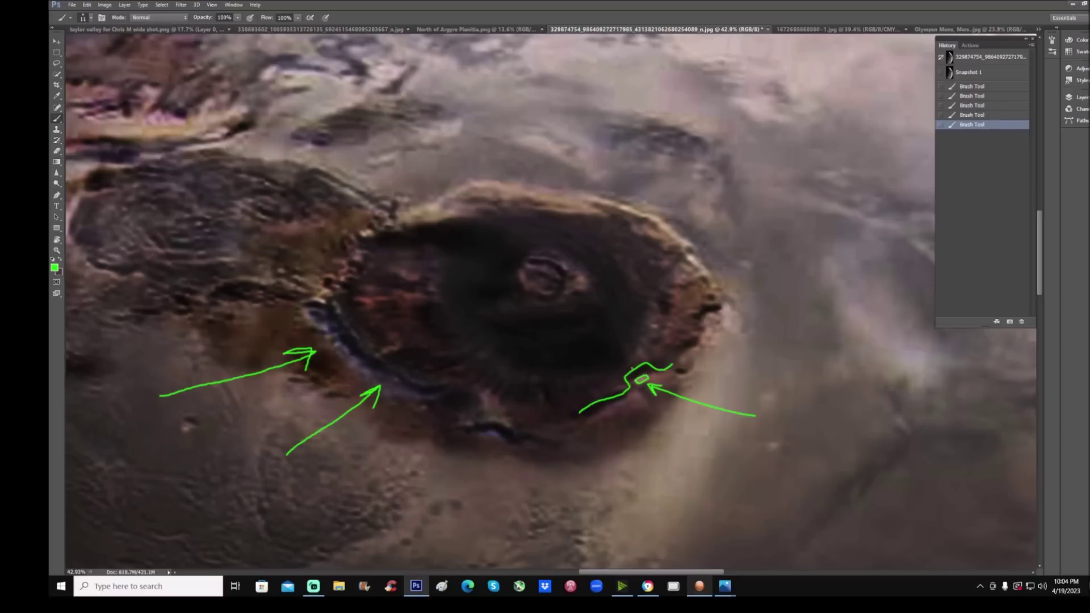
left_click_drag(757, 407, 700, 391)
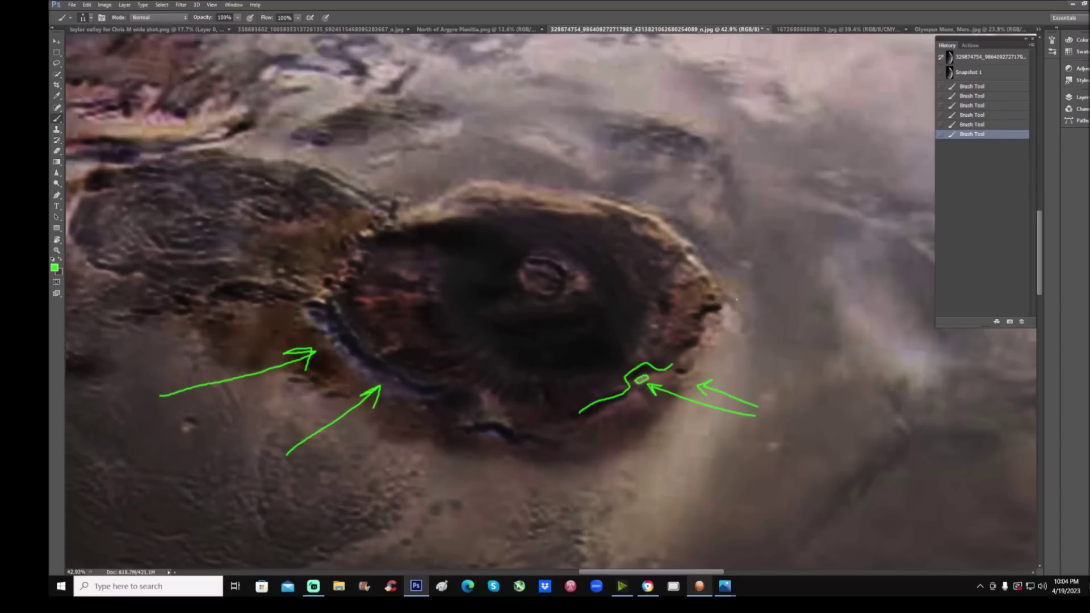
left_click_drag(726, 270, 723, 275)
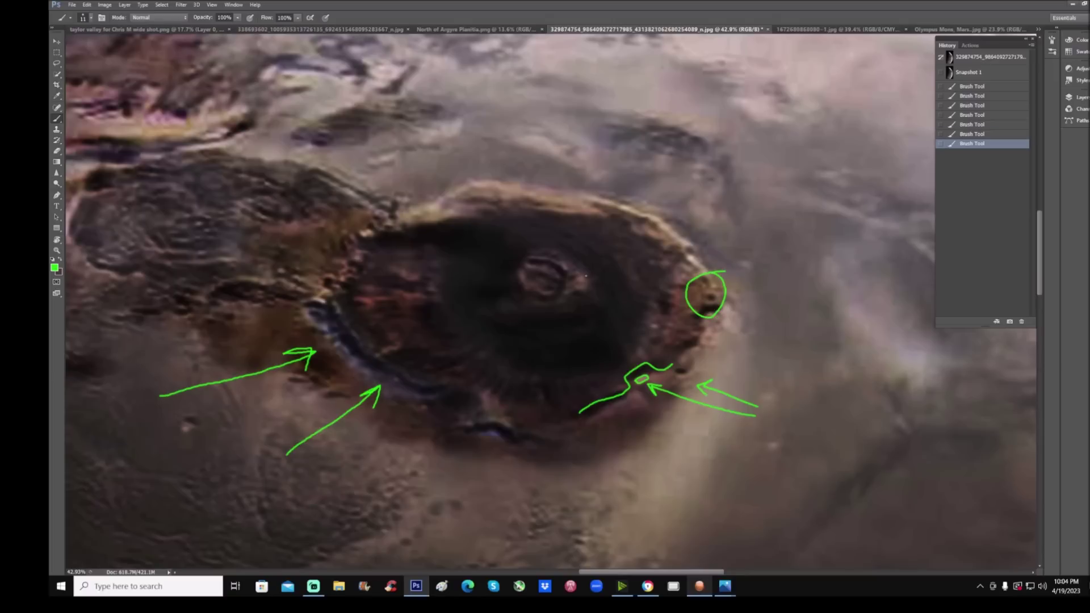
mouse_move(539, 239)
left_mouse_down()
mouse_move(514, 245)
mouse_move(545, 241)
left_mouse_up()
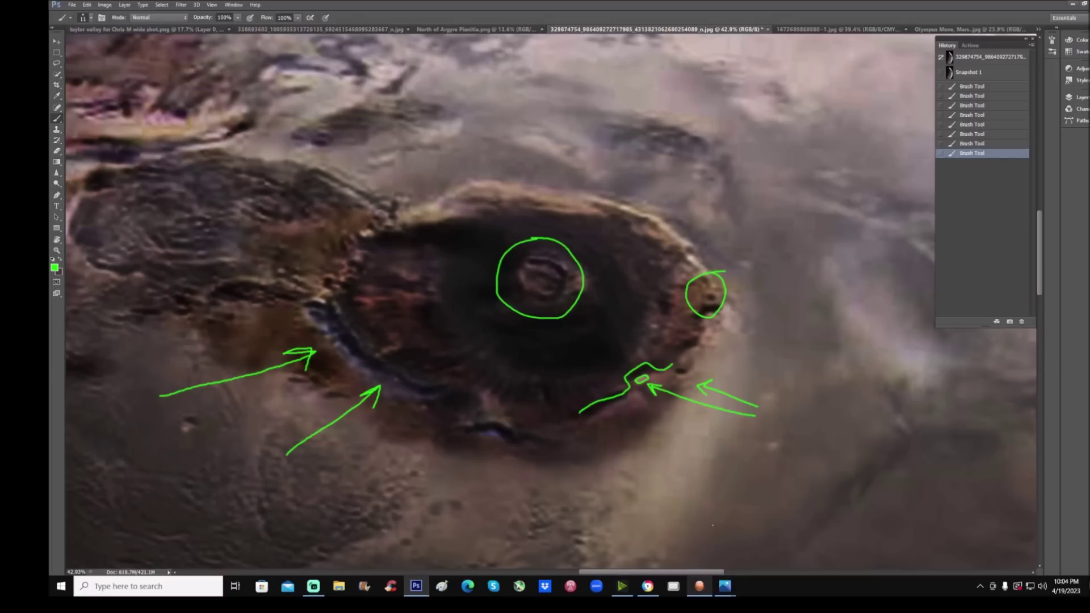
left_click_drag(705, 572, 676, 571)
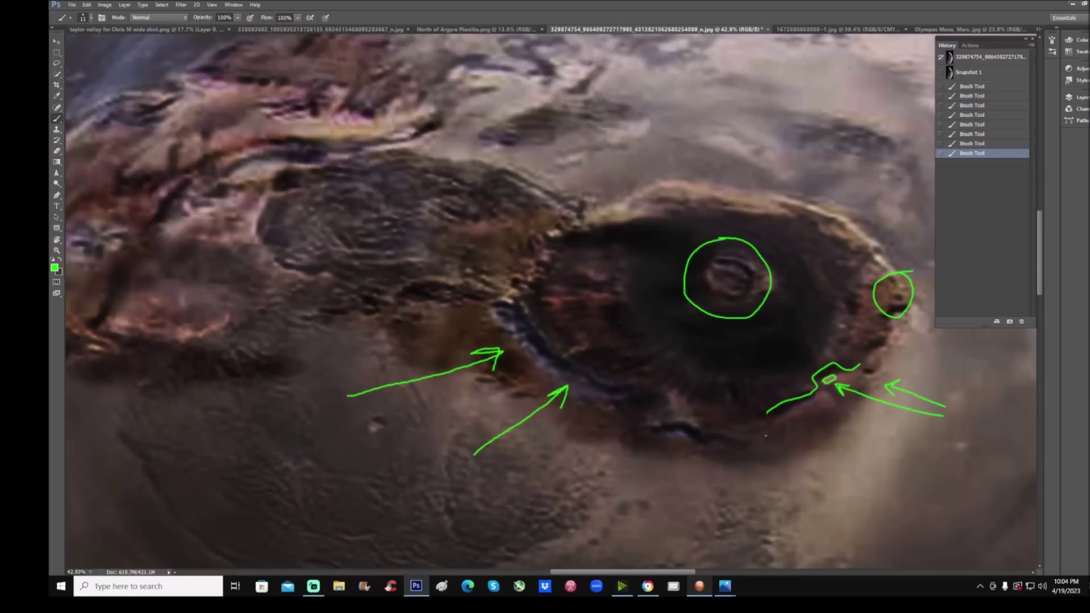
Sketch a curve, two circles and small marks on western features, then revert to the first arrow
left_click_drag(635, 577, 579, 576)
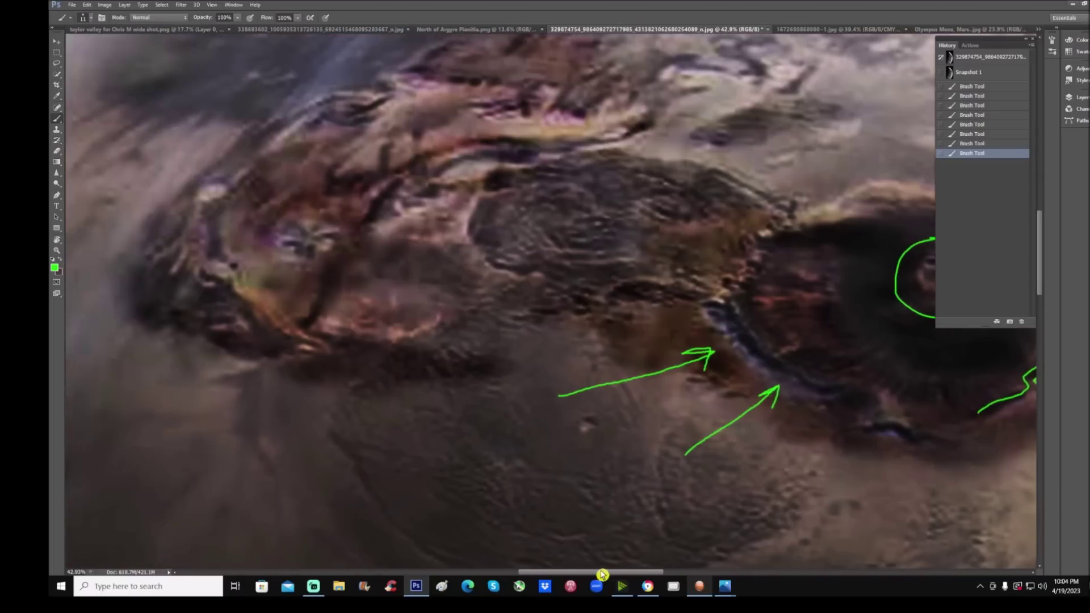
mouse_move(380, 300)
left_mouse_down()
mouse_move(359, 320)
mouse_move(526, 311)
left_mouse_up()
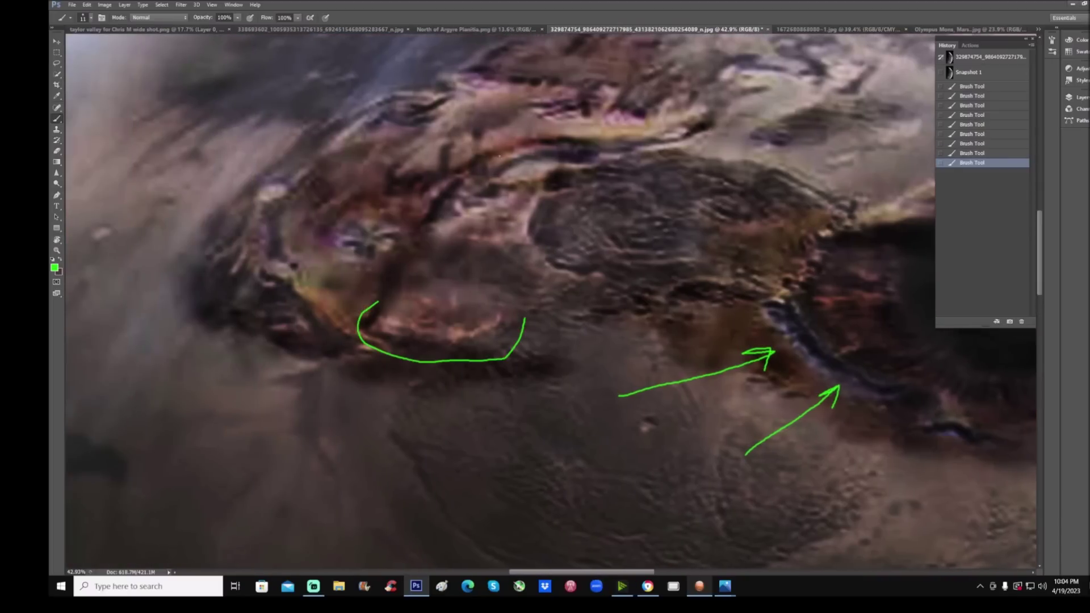
mouse_move(502, 149)
left_mouse_down()
mouse_move(409, 247)
mouse_move(536, 214)
mouse_move(504, 153)
left_mouse_up()
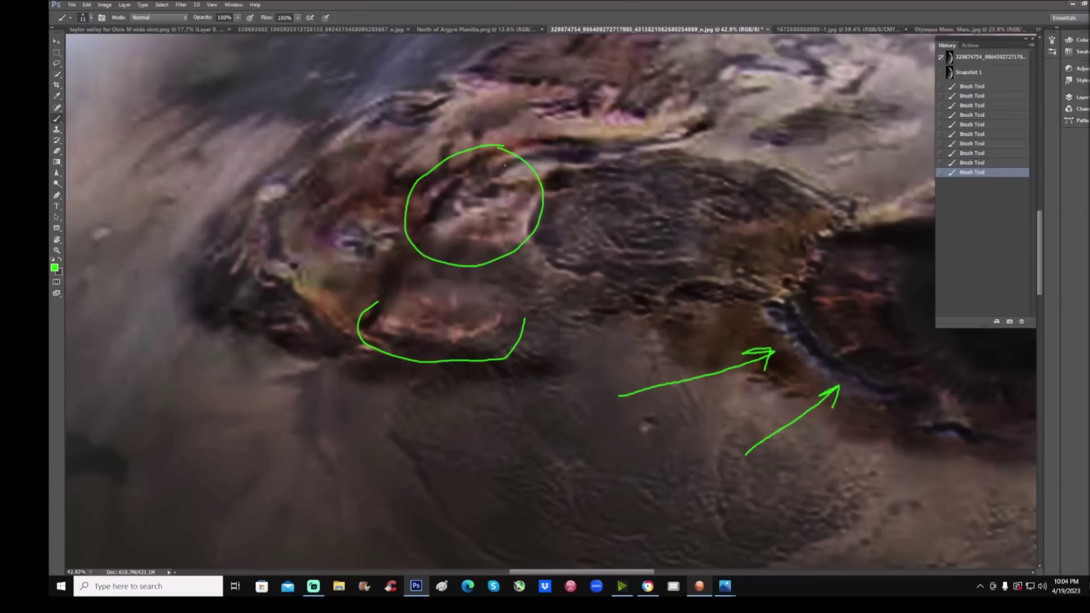
mouse_move(266, 242)
left_mouse_down()
mouse_move(205, 273)
mouse_move(290, 367)
mouse_move(283, 252)
left_mouse_up()
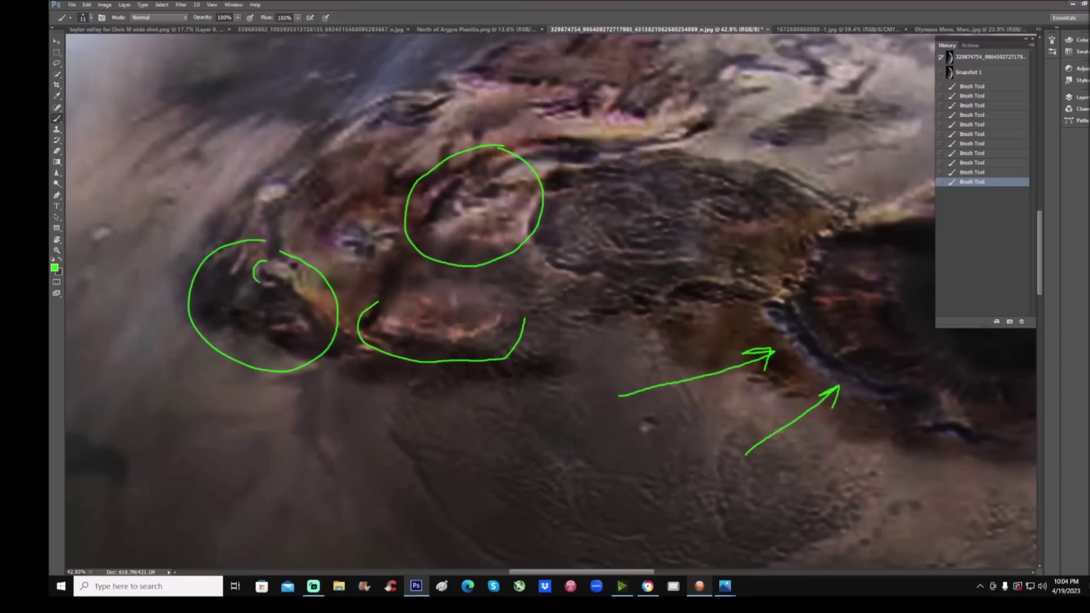
mouse_move(258, 279)
left_mouse_down()
mouse_move(288, 281)
mouse_move(234, 297)
mouse_move(252, 292)
mouse_move(256, 312)
left_mouse_up()
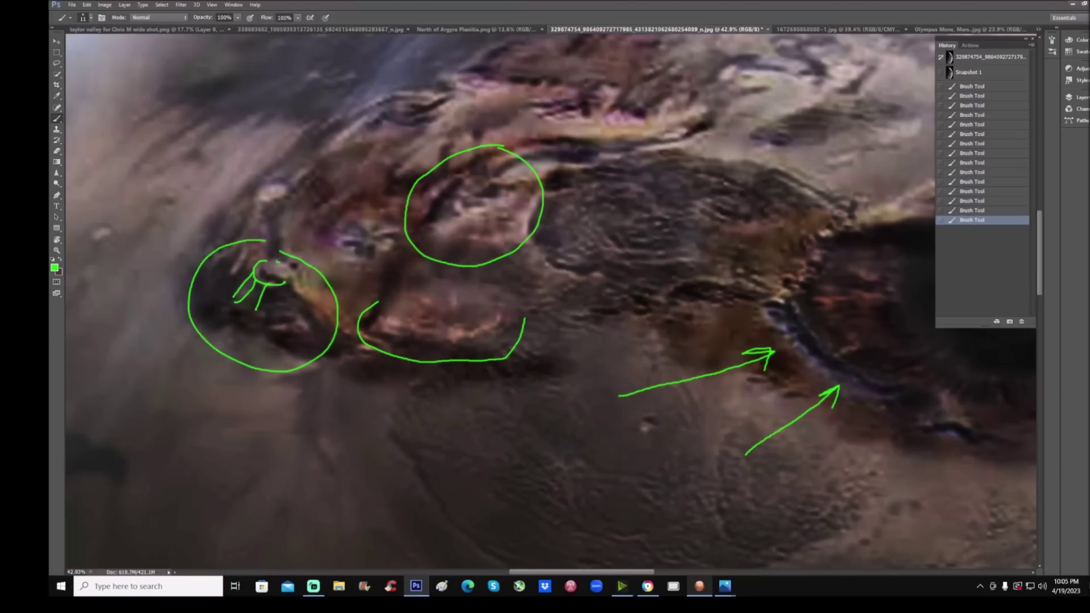
left_click_drag(266, 273, 291, 275)
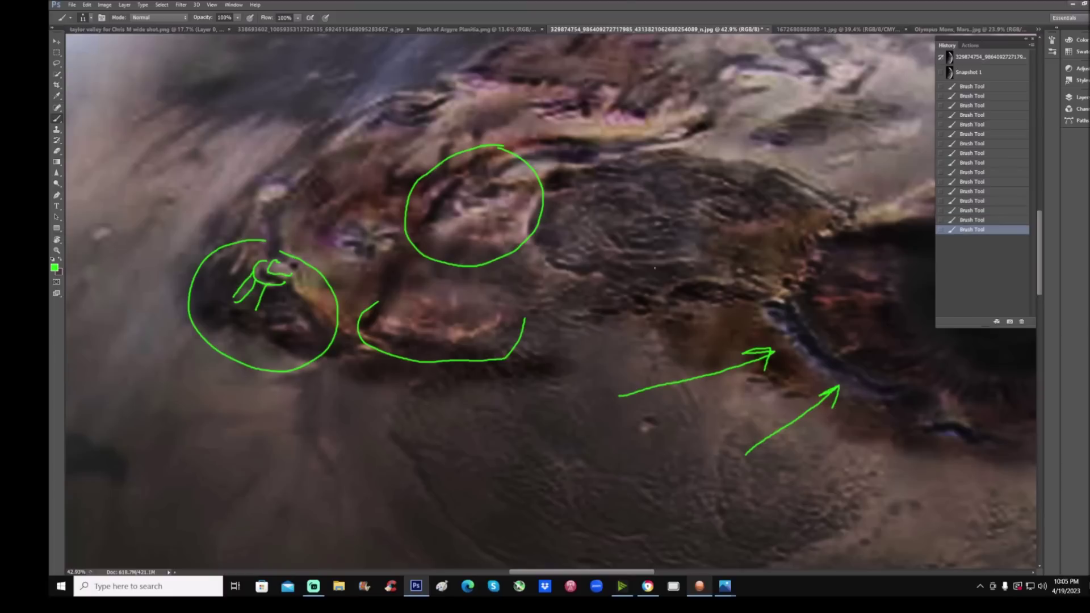
left_click(973, 86)
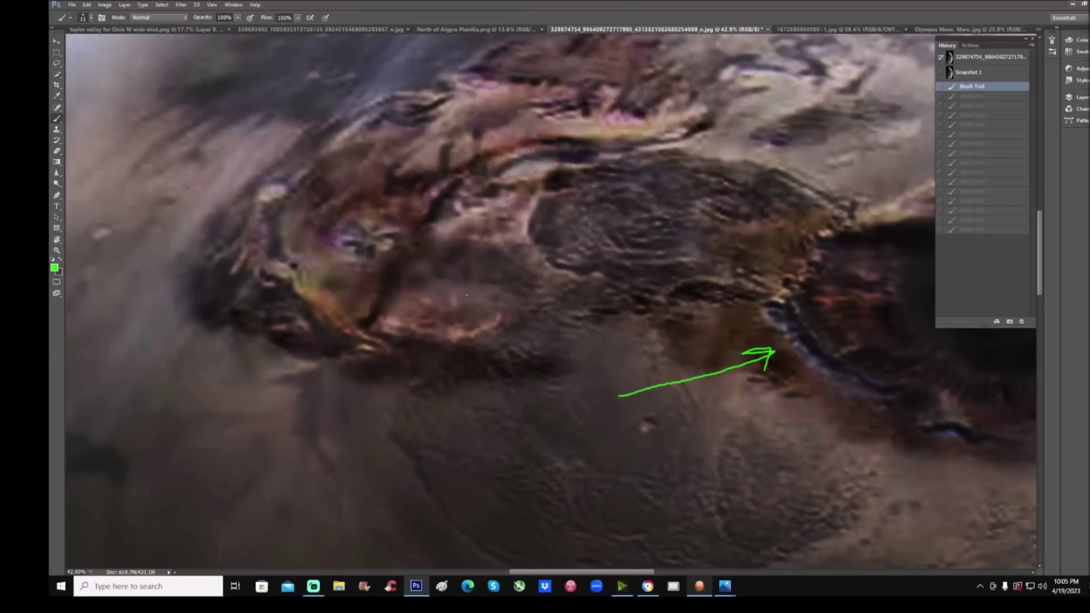
Sketch green arrows, a plateau-edge curve, dabs and parallel lines, then revert to the unmarked original
mouse_move(346, 143)
left_mouse_down()
mouse_move(461, 212)
mouse_move(431, 219)
left_mouse_up()
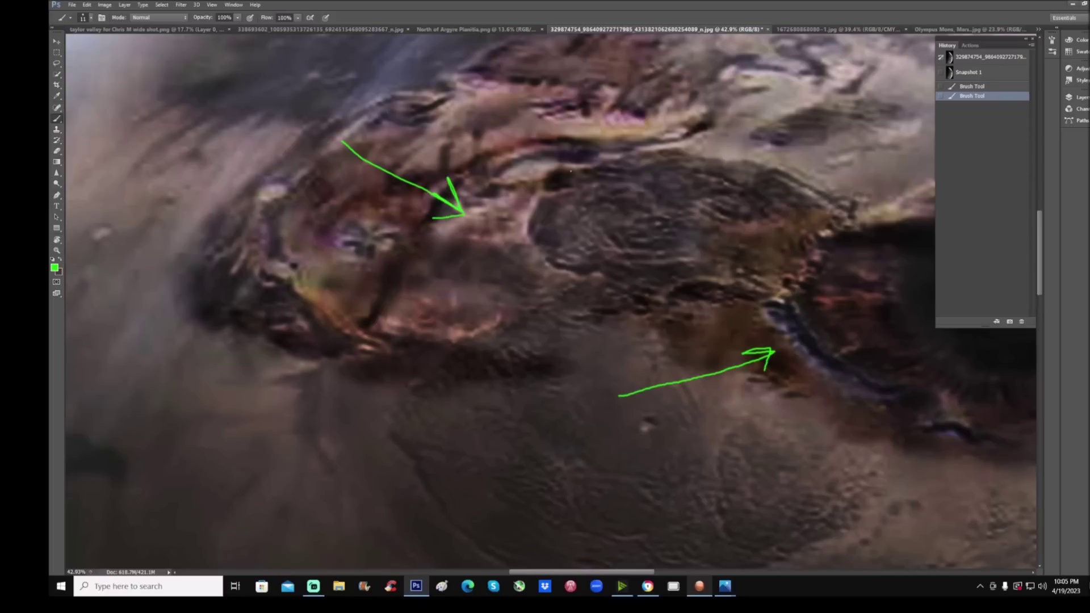
left_click_drag(581, 168, 542, 262)
left_click_drag(435, 237, 494, 243)
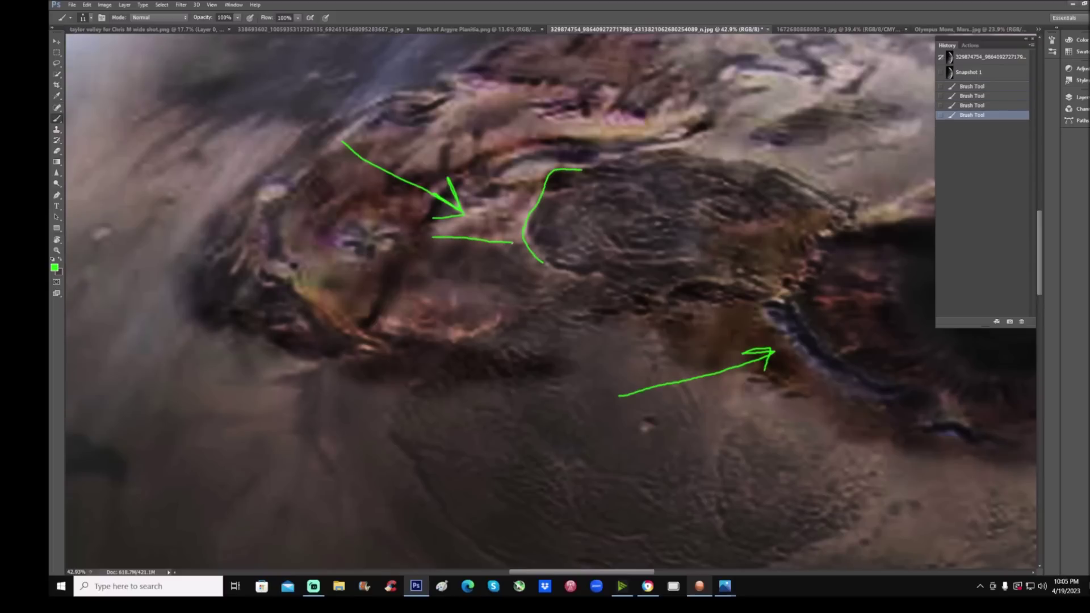
mouse_move(431, 274)
left_mouse_down()
mouse_move(432, 242)
mouse_move(440, 245)
left_mouse_up()
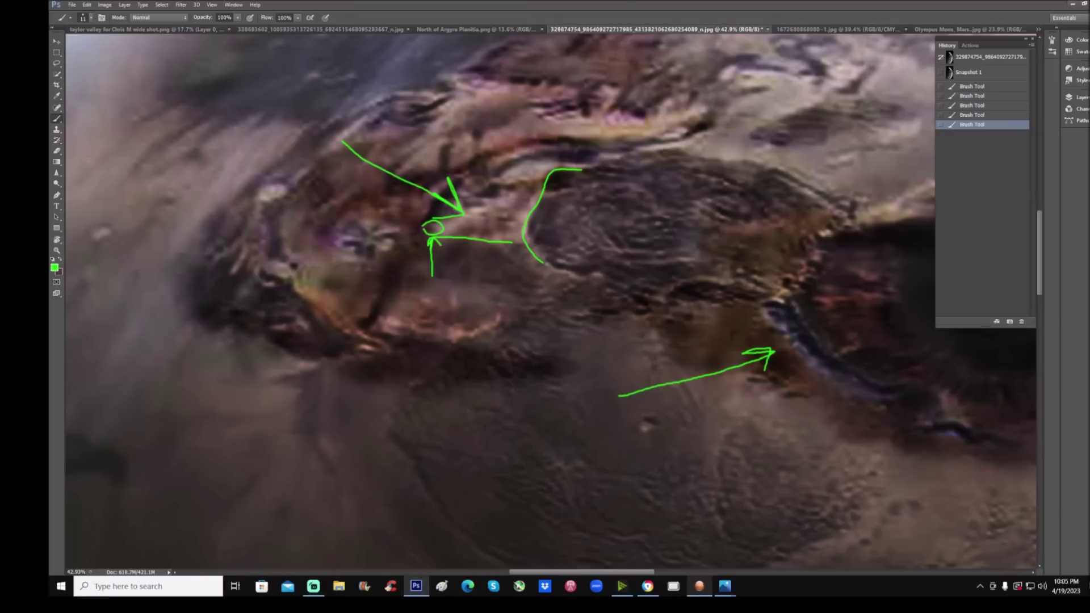
left_click(432, 228)
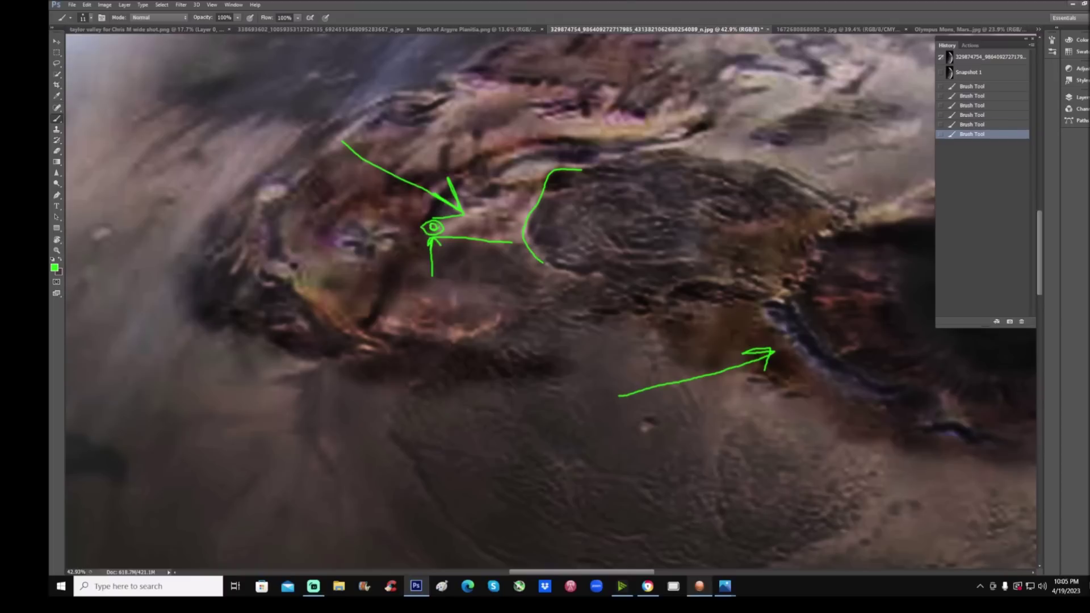
left_click(434, 226)
mouse_move(512, 150)
left_mouse_down()
mouse_move(489, 169)
mouse_move(502, 176)
left_mouse_up()
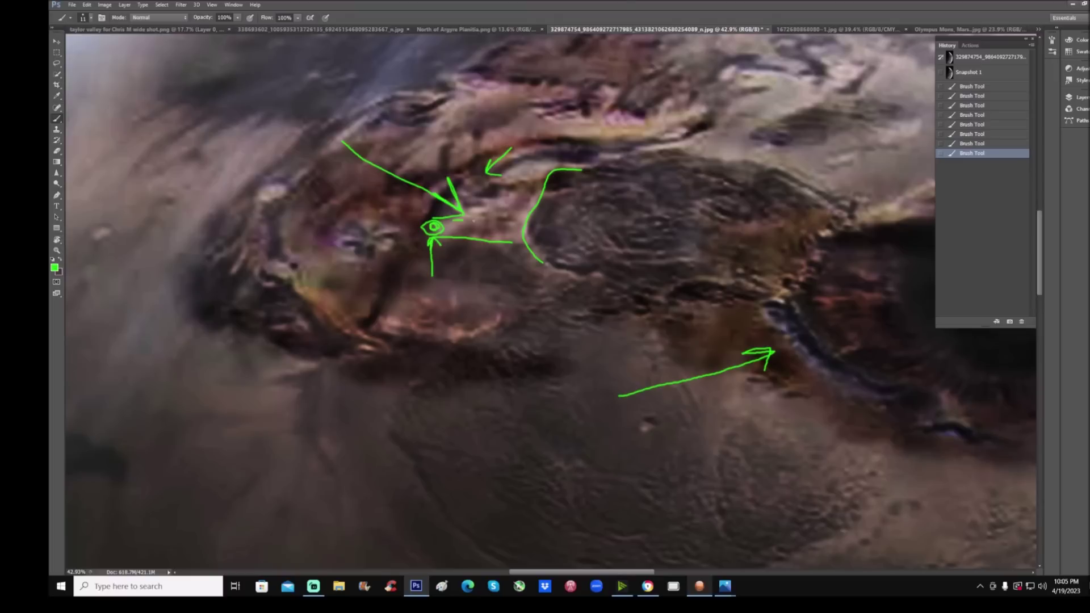
mouse_move(466, 223)
left_mouse_down()
mouse_move(506, 226)
mouse_move(496, 204)
mouse_move(507, 205)
left_mouse_up()
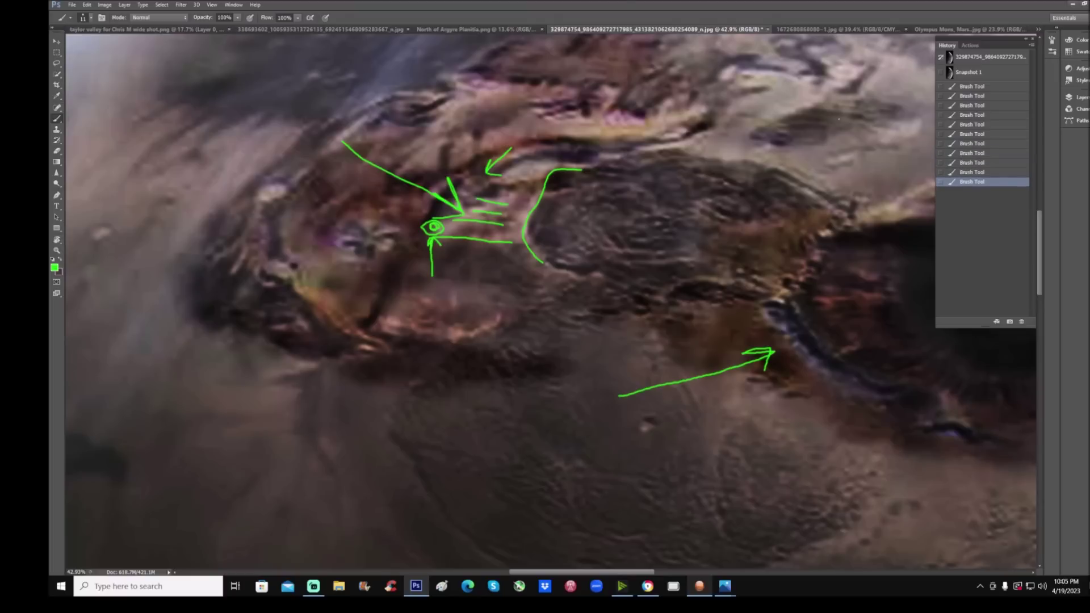
left_click(979, 57)
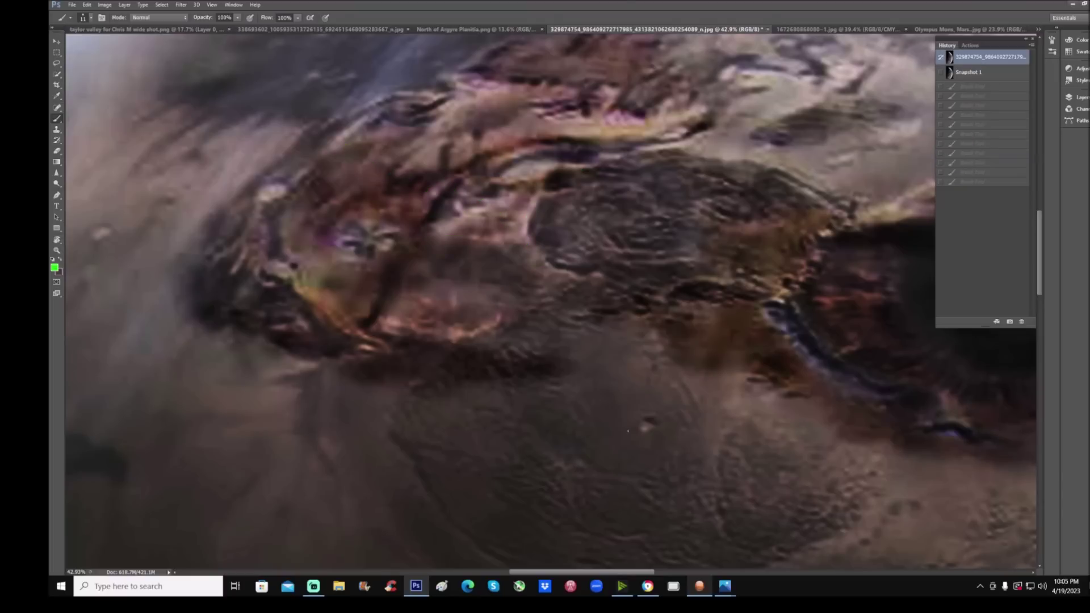
left_click_drag(606, 569, 615, 569)
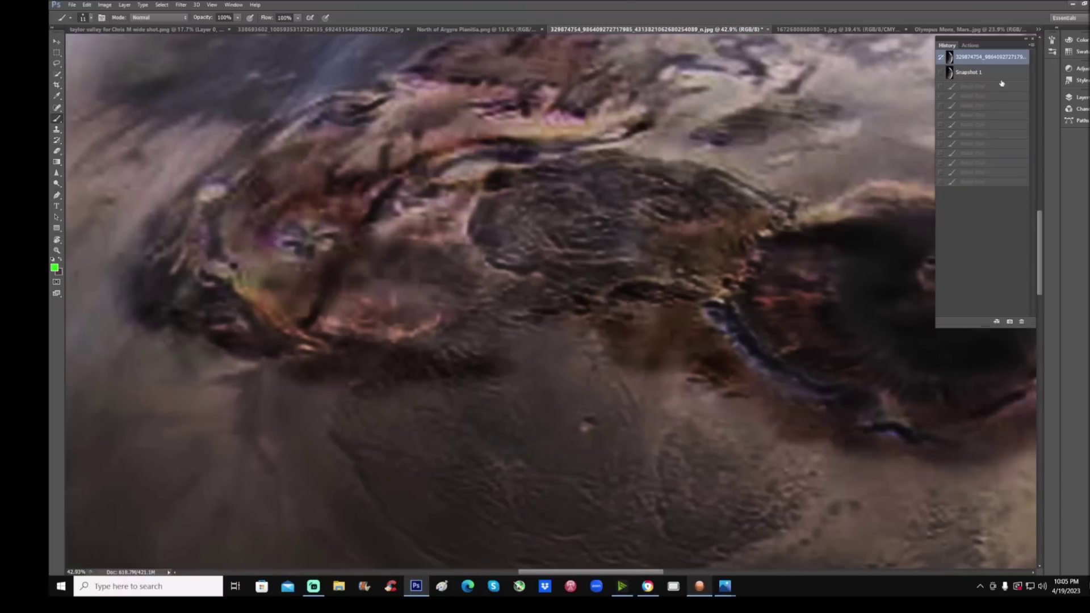
Show the grayscale Snapshot 1 and zoom in on the volcanic structures
left_click(1001, 73)
key("z")
left_click(365, 269)
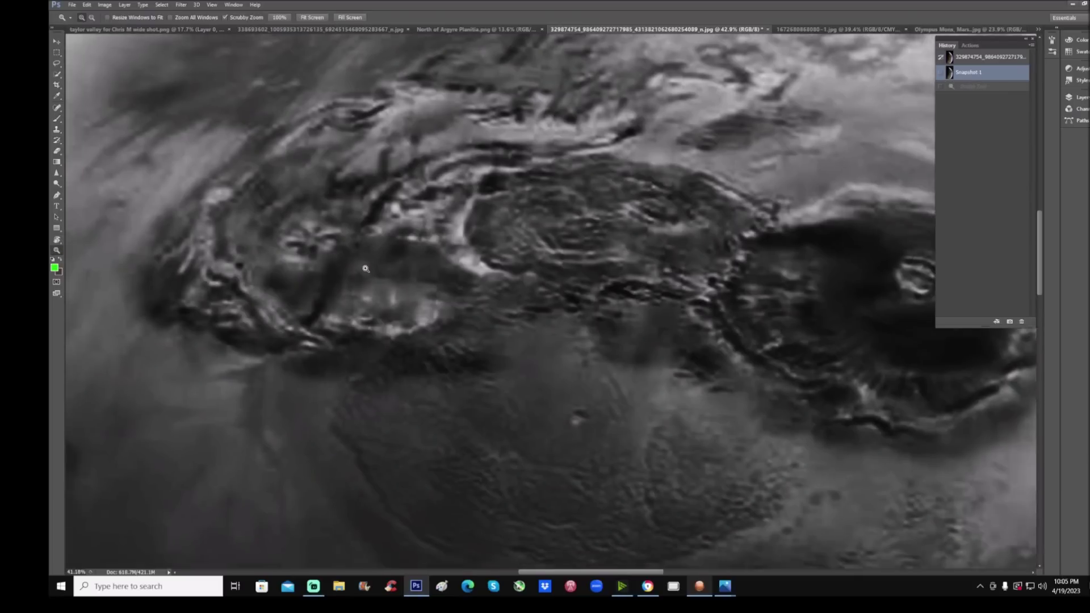
left_click_drag(562, 570, 528, 569)
left_click(386, 402)
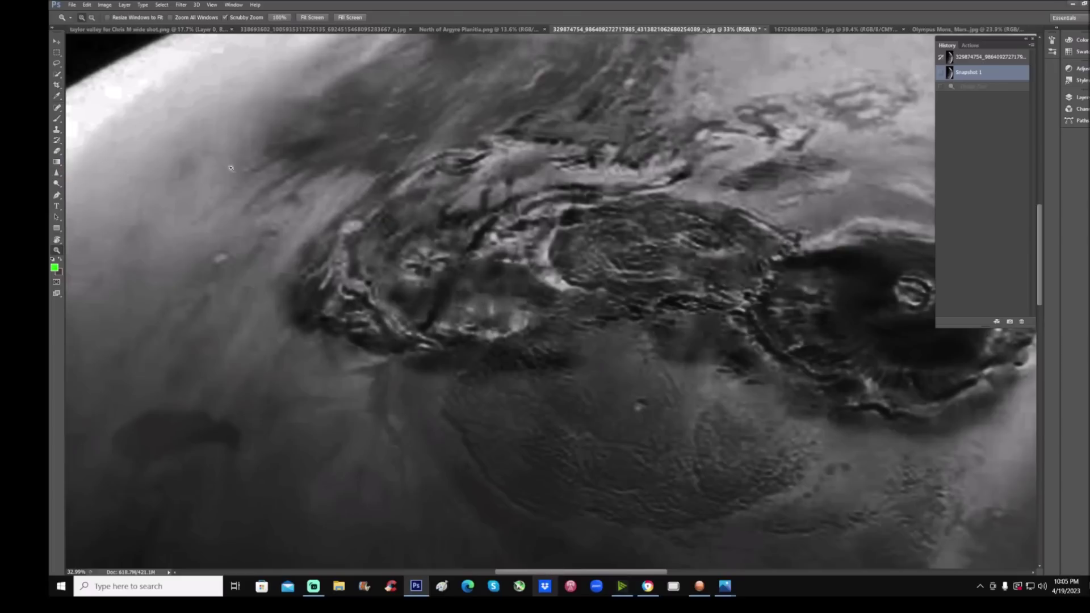
Loop the bright patch below the star-shaped crater, then revert to the colour original
left_click(58, 124)
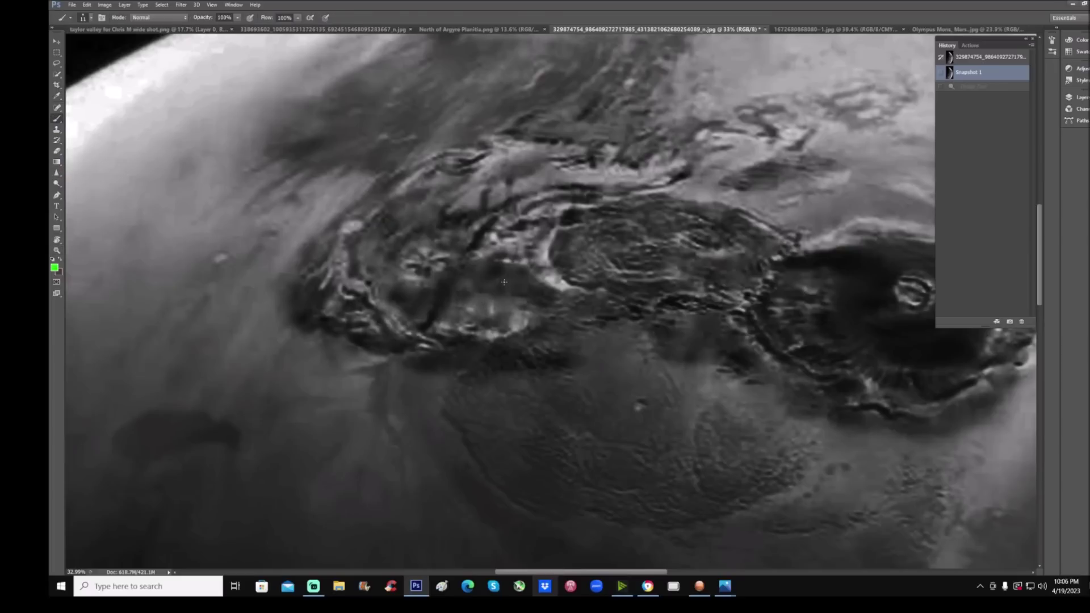
left_click_drag(504, 281, 511, 281)
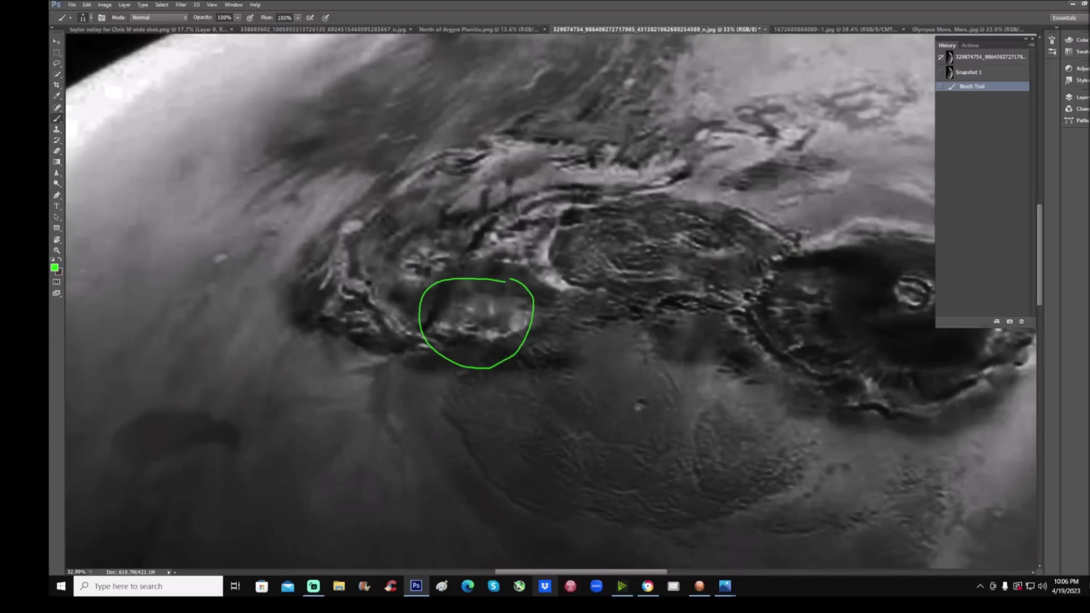
key("z")
left_click_drag(479, 288, 509, 275)
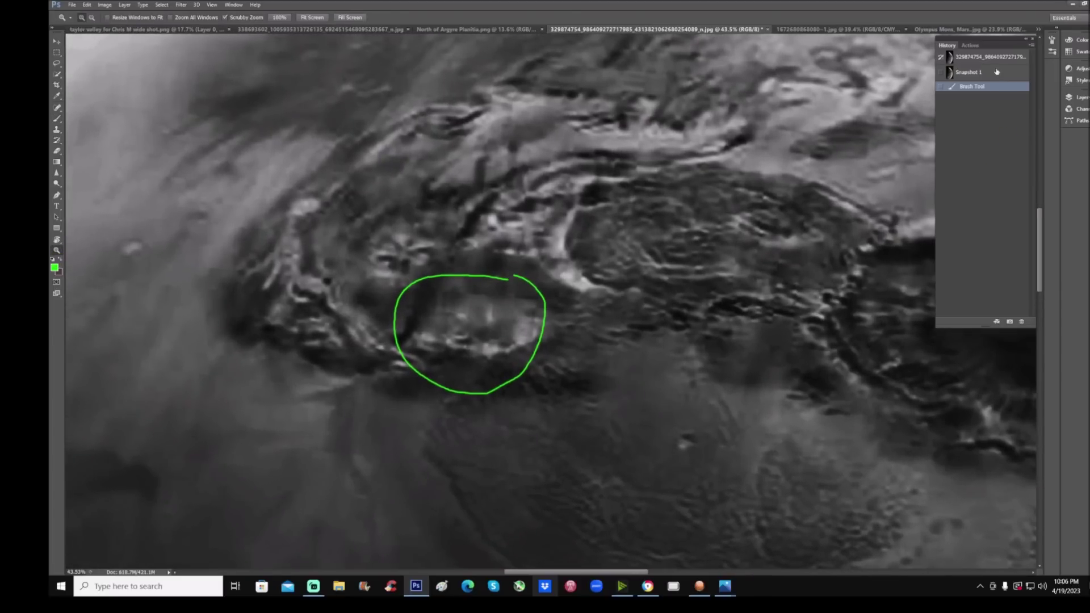
left_click(992, 57)
Return to grayscale, circle the rugged terrain northeast of the star-shaped crater, and zoom out
left_click(995, 73)
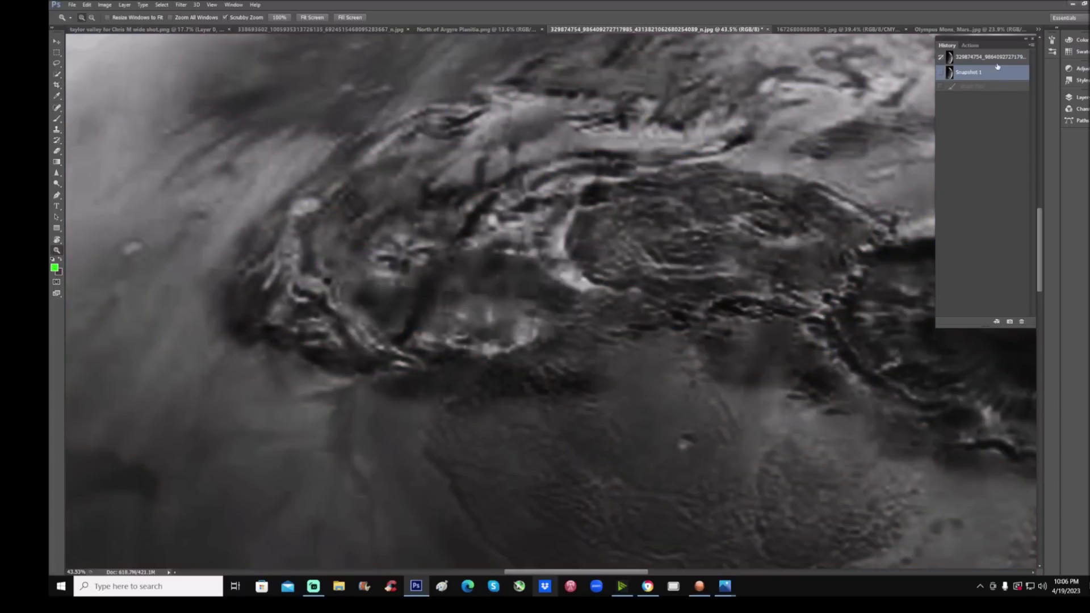
left_click(996, 72)
left_click(996, 58)
left_click(57, 121)
left_click_drag(549, 183, 498, 179)
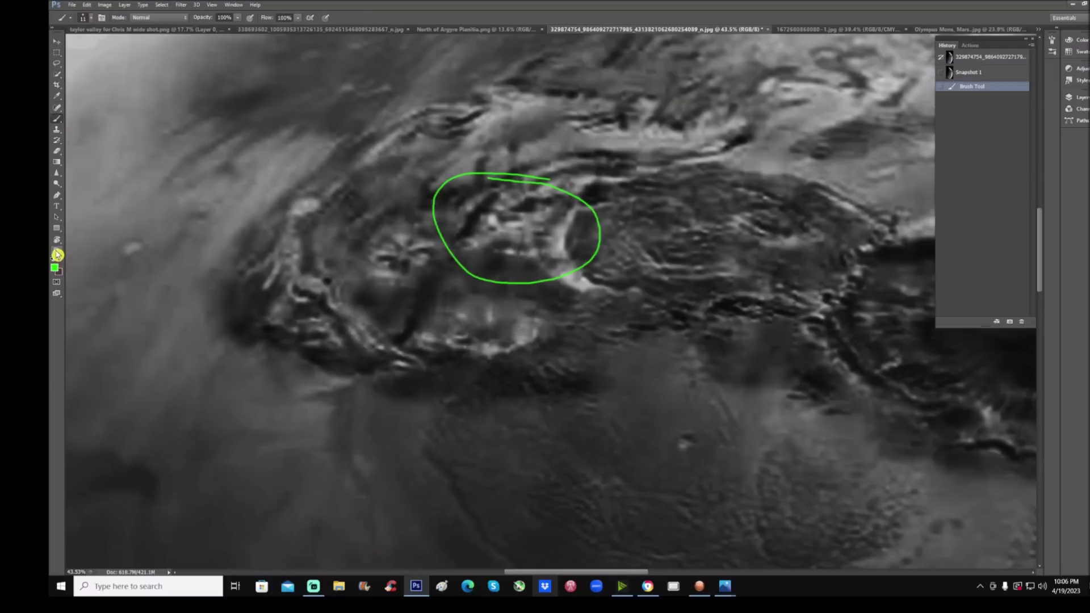
key("z")
scroll(572, 274, "down", 3)
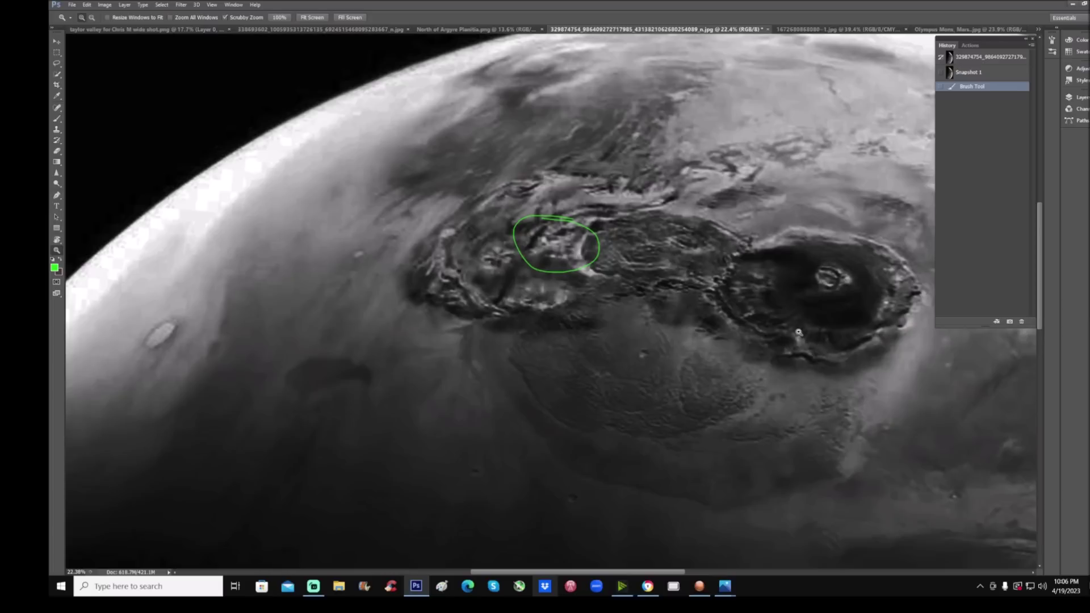
left_click_drag(656, 573, 689, 573)
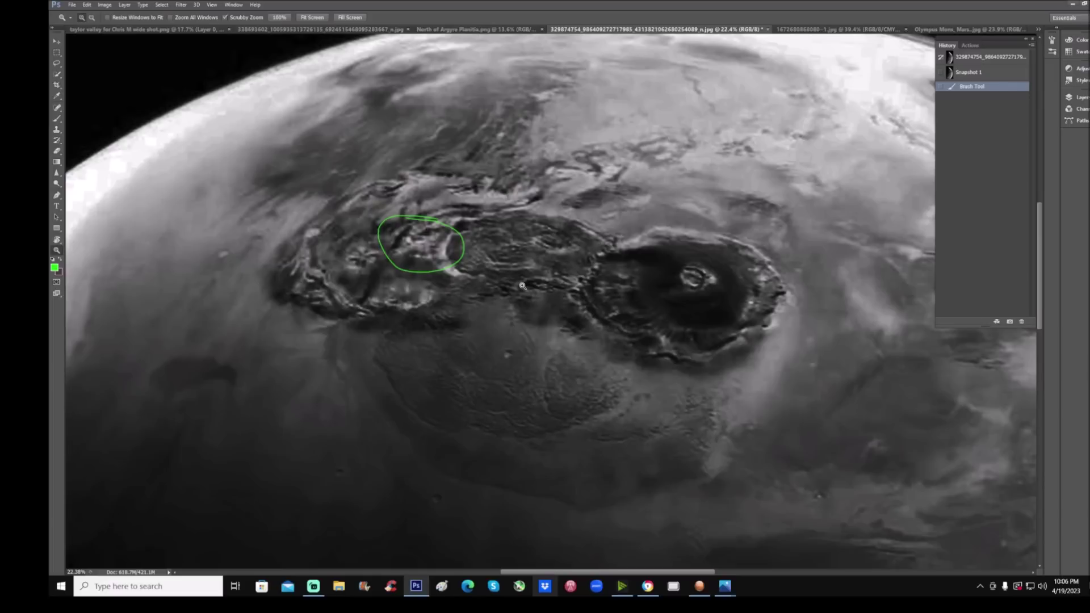
Zoom in and circle the bright patch, left ridged terrain, upper feature and star-shaped crater
left_click(441, 191)
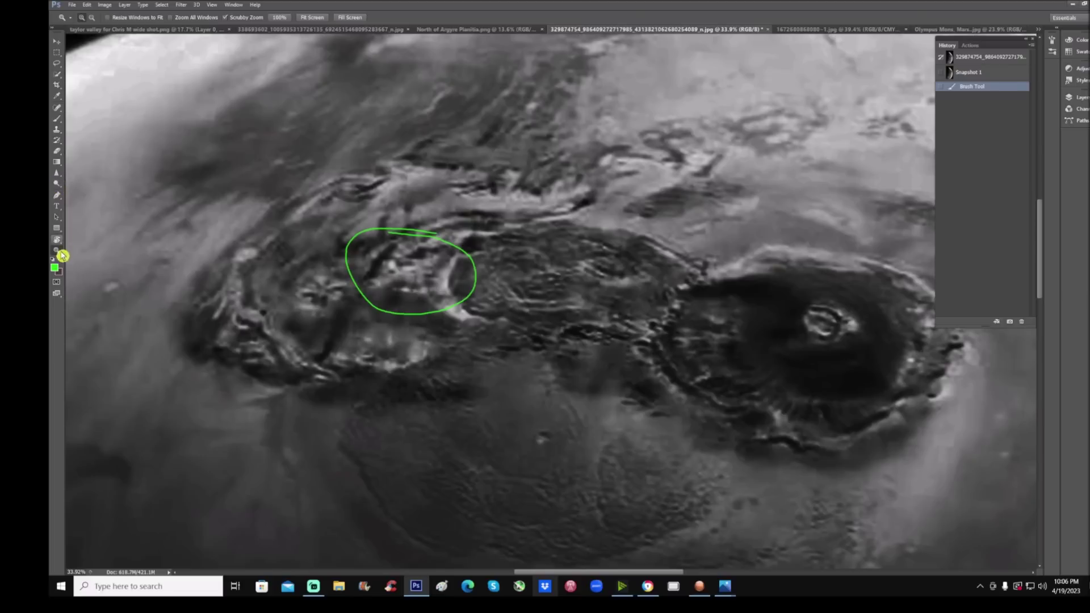
left_click(56, 126)
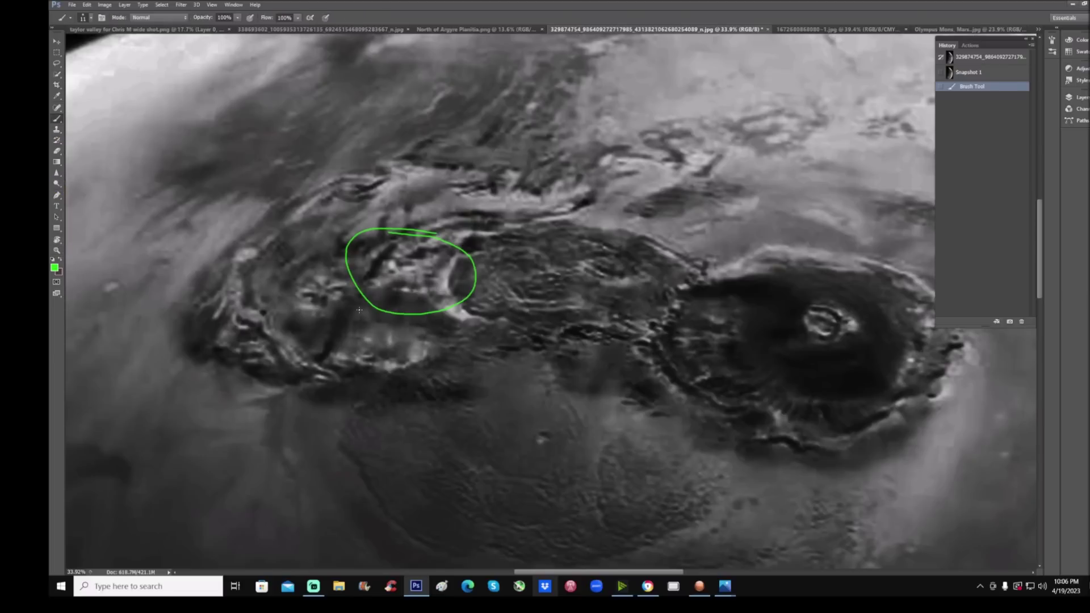
left_click_drag(359, 312, 354, 315)
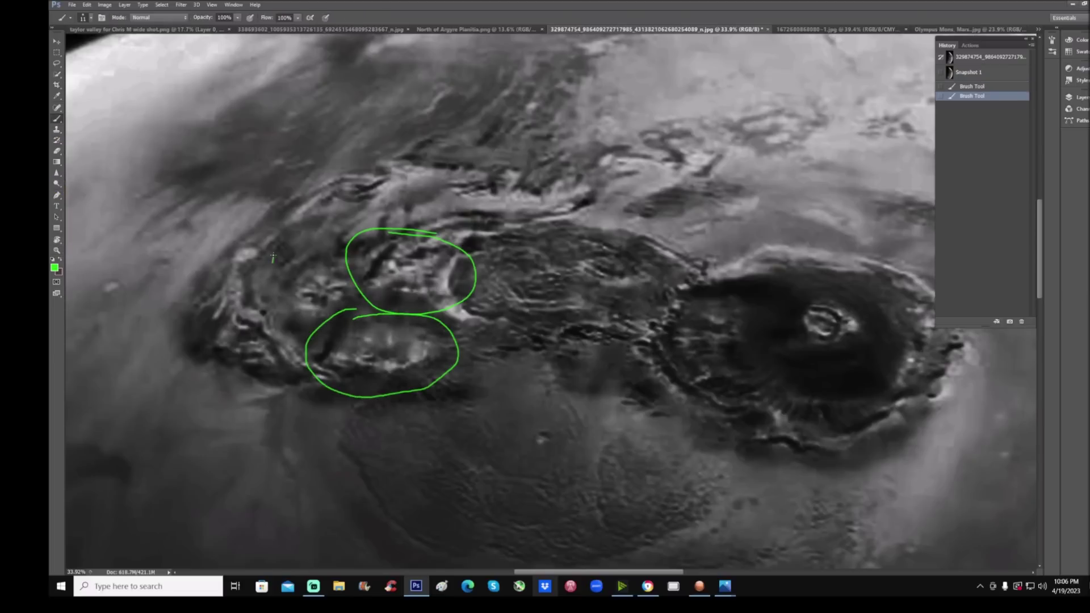
left_click_drag(273, 258, 278, 256)
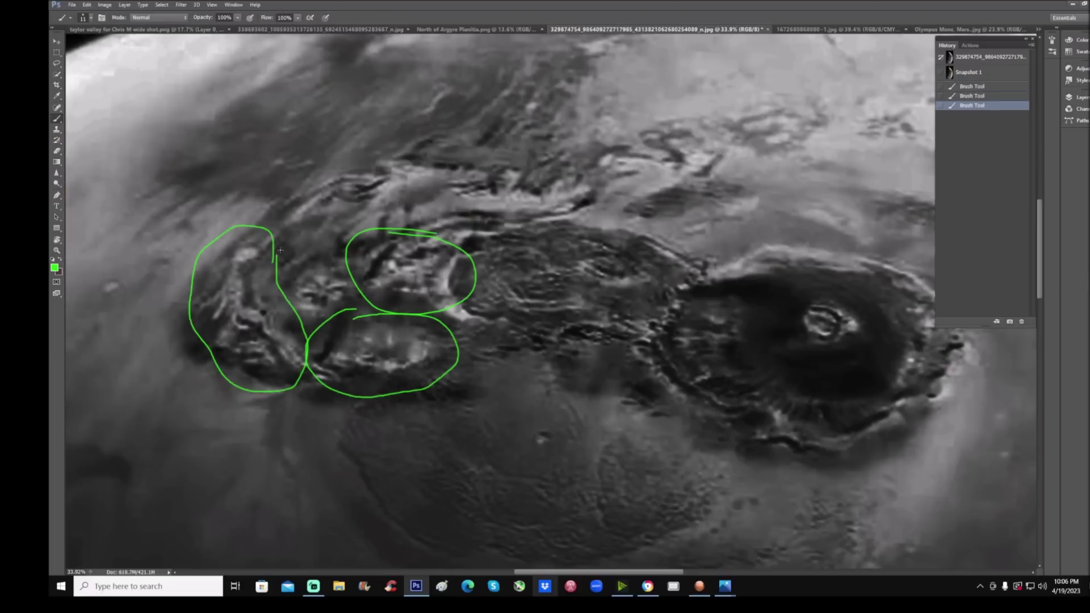
left_click_drag(369, 156, 375, 146)
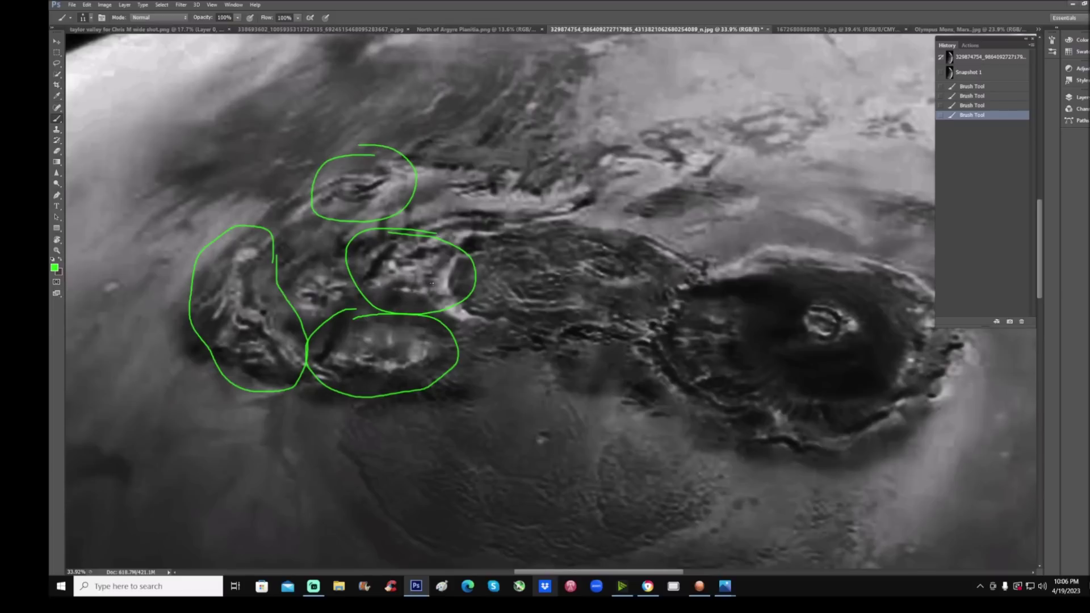
left_click_drag(333, 269, 307, 256)
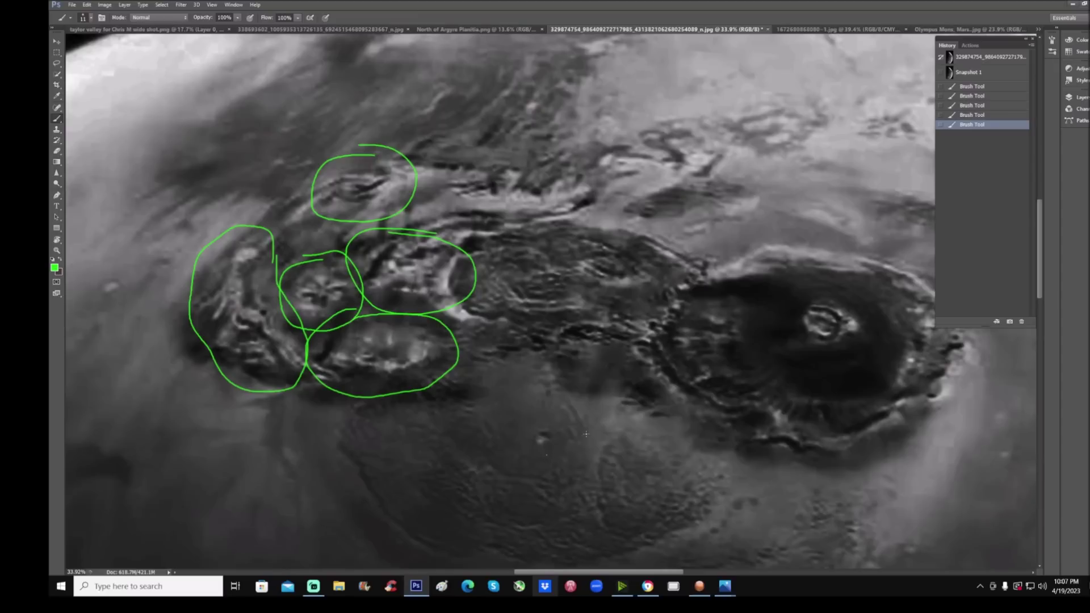
Draw two arrows at the large volcano's western rim and trace its curved base
left_click_drag(548, 454, 656, 401)
mouse_move(613, 458)
left_mouse_down()
mouse_move(669, 412)
mouse_move(654, 413)
mouse_move(673, 424)
left_mouse_up()
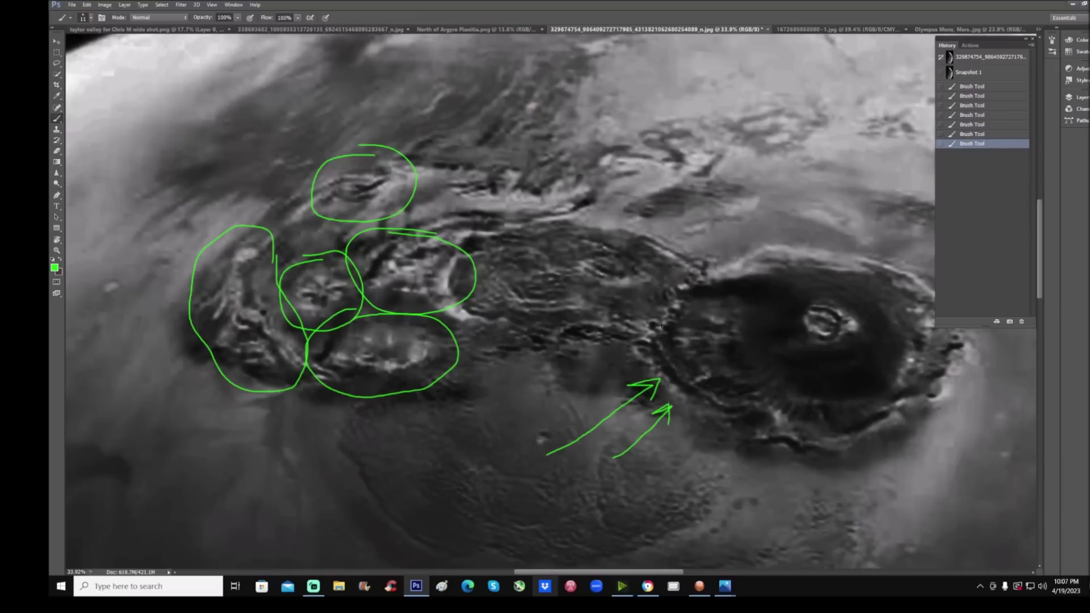
mouse_move(660, 325)
left_mouse_down()
mouse_move(681, 382)
mouse_move(754, 407)
left_mouse_up()
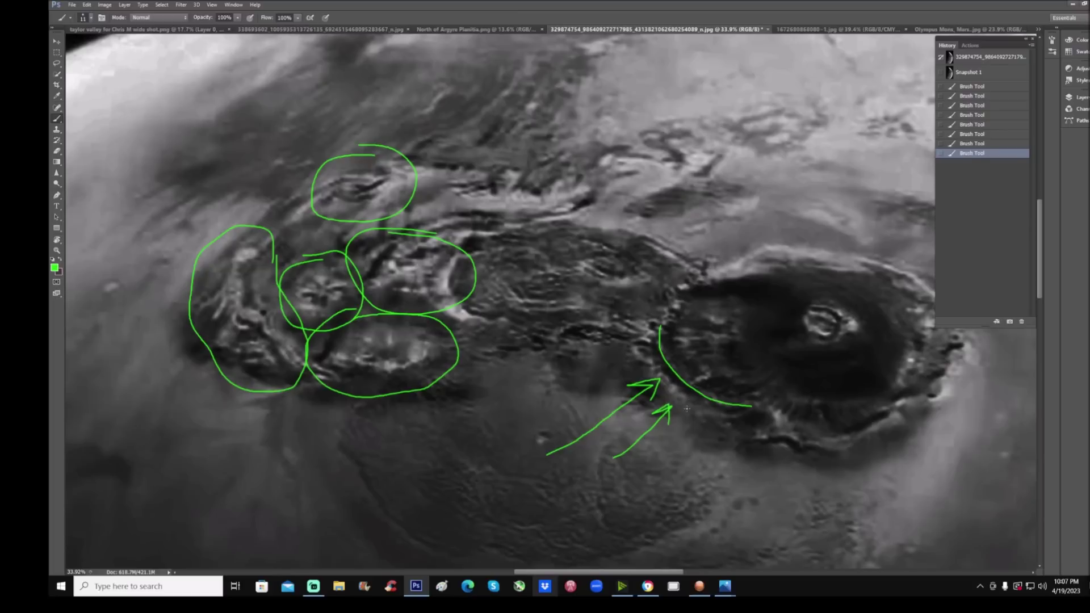
Revert to the colour original and draw arrows and a line along the volcano's southern rim
left_click(992, 58)
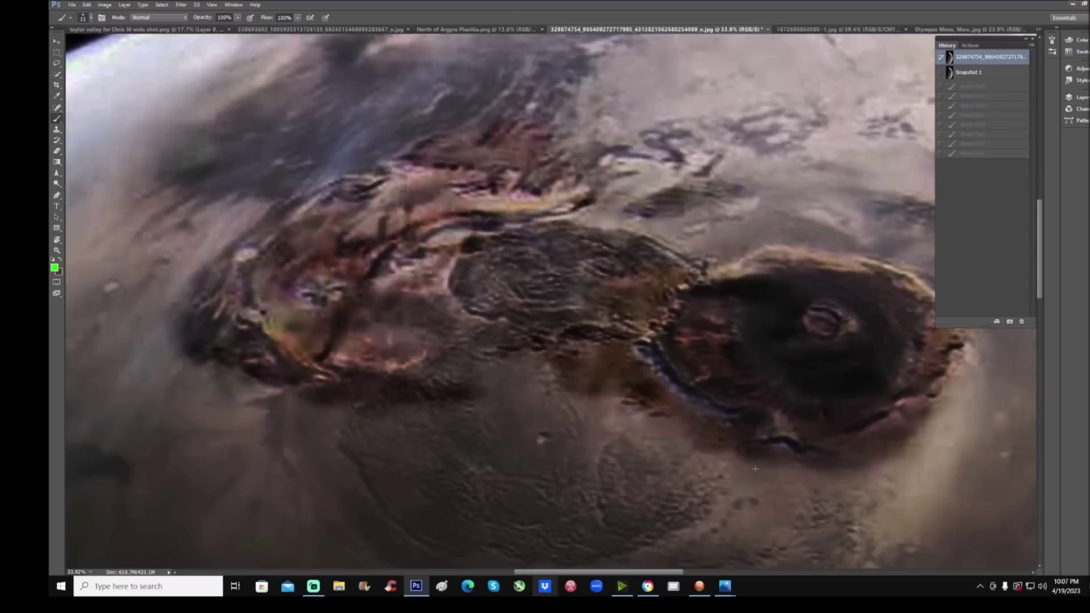
mouse_move(734, 522)
left_mouse_down()
mouse_move(752, 453)
mouse_move(777, 509)
left_mouse_up()
mouse_move(772, 468)
left_mouse_down()
mouse_move(782, 447)
mouse_move(794, 470)
left_mouse_up()
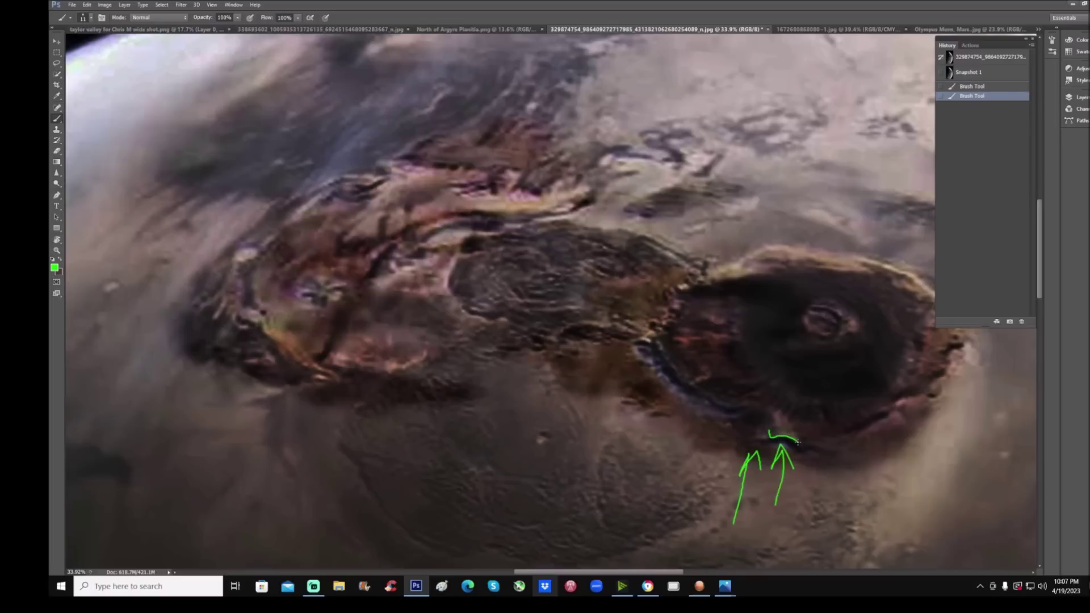
left_click_drag(815, 450, 843, 454)
Return to the grayscale snapshot, arrow the lower rim, and circle and arrow right-rim spots
left_click(999, 73)
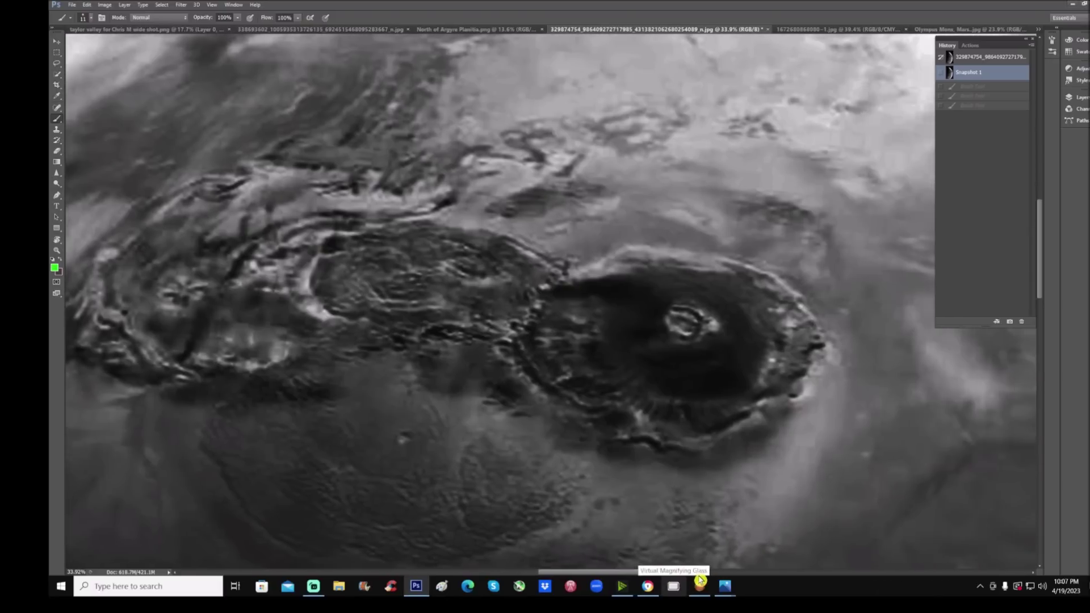
mouse_move(864, 430)
left_mouse_down()
mouse_move(772, 409)
mouse_move(771, 425)
left_mouse_up()
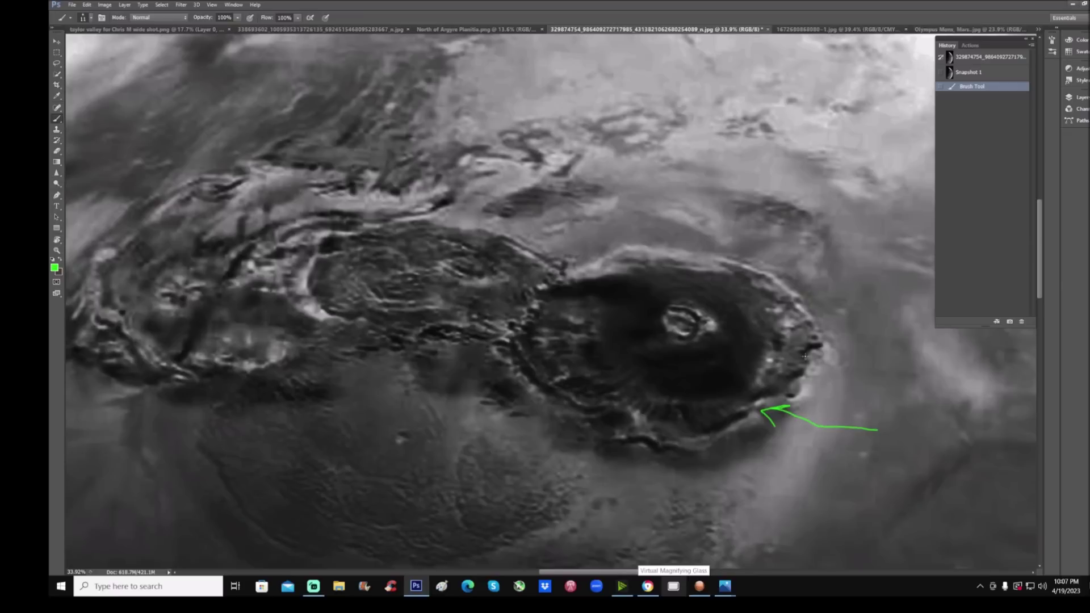
mouse_move(890, 363)
left_mouse_down()
mouse_move(833, 373)
mouse_move(811, 356)
mouse_move(811, 325)
left_mouse_up()
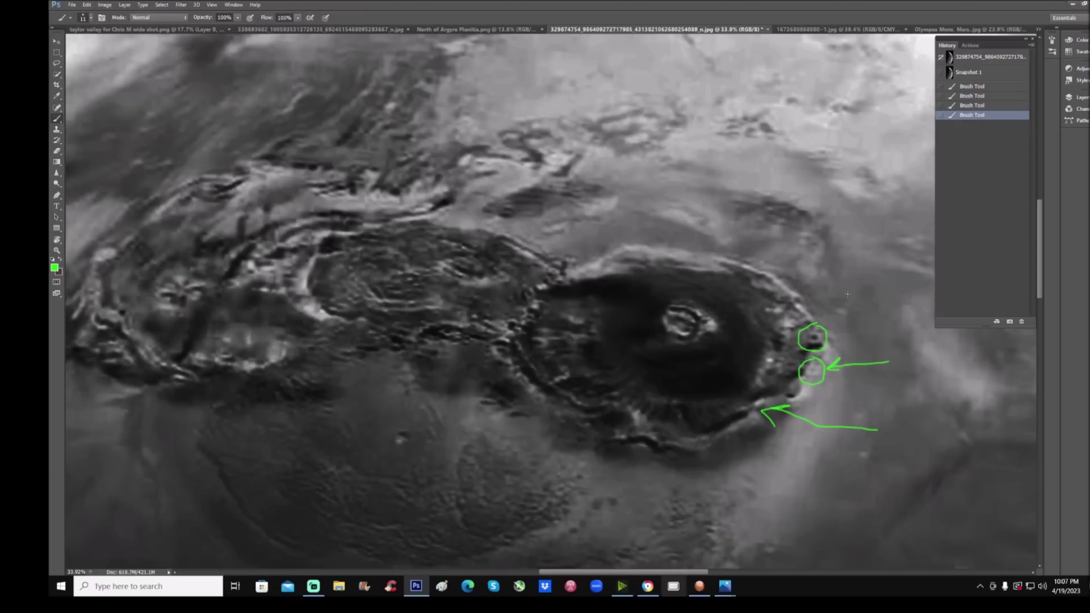
left_click_drag(886, 291, 817, 333)
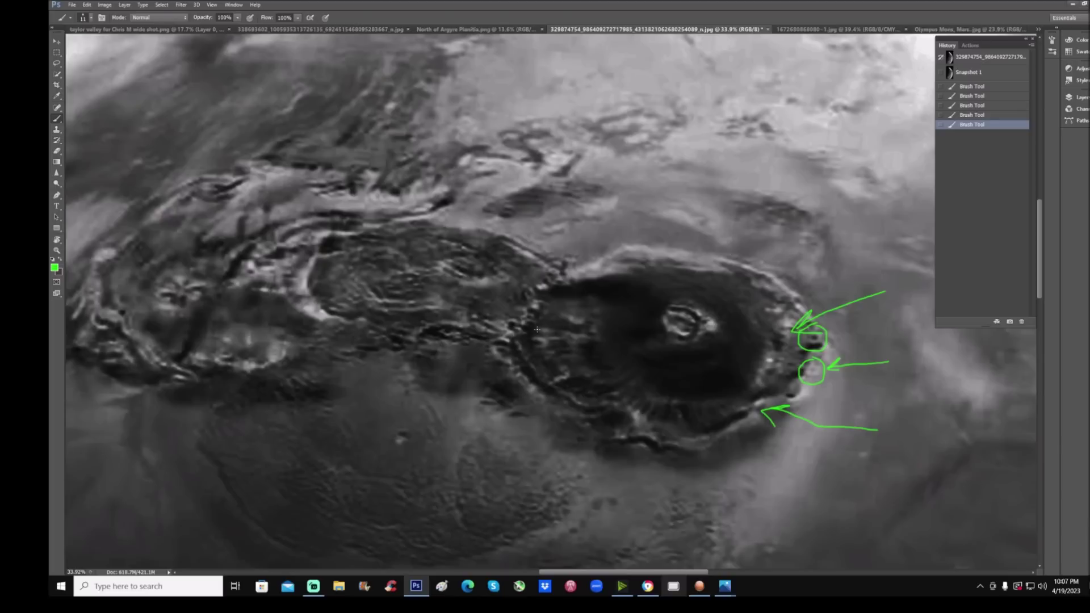
Draw two arrows toward the middle volcano and switch to the Olympus Mons photo
left_click_drag(600, 211, 553, 252)
mouse_move(372, 437)
left_mouse_down()
mouse_move(372, 360)
mouse_move(402, 368)
left_mouse_up()
key("ctrl+Tab")
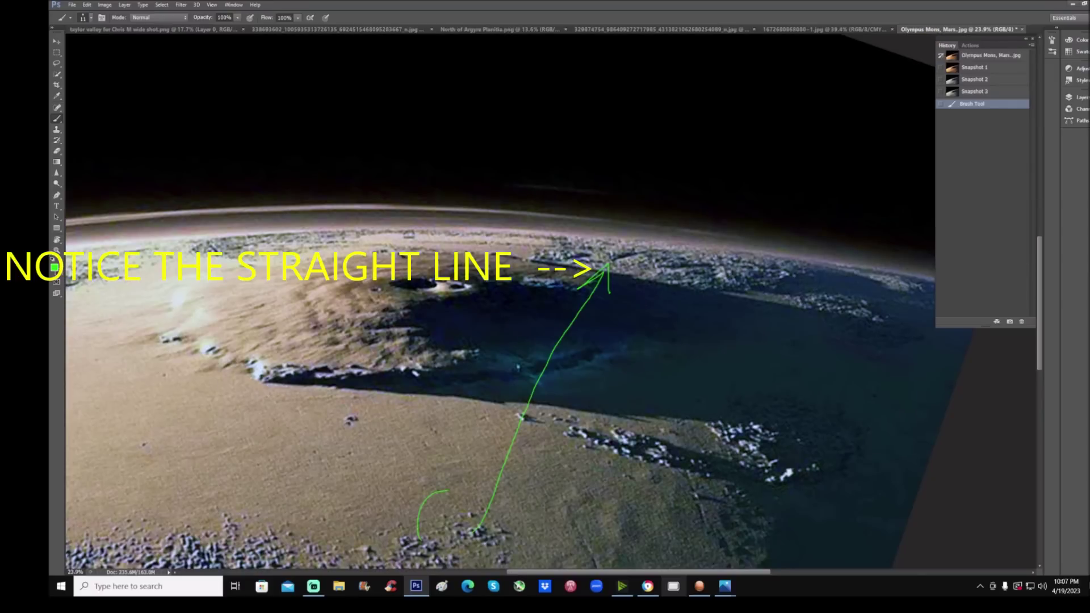
Circle a spot on Olympus Mons, add lines on the volcano image, zoom out, then revert
mouse_move(443, 492)
left_mouse_down()
mouse_move(410, 510)
mouse_move(591, 307)
mouse_move(617, 255)
left_mouse_up()
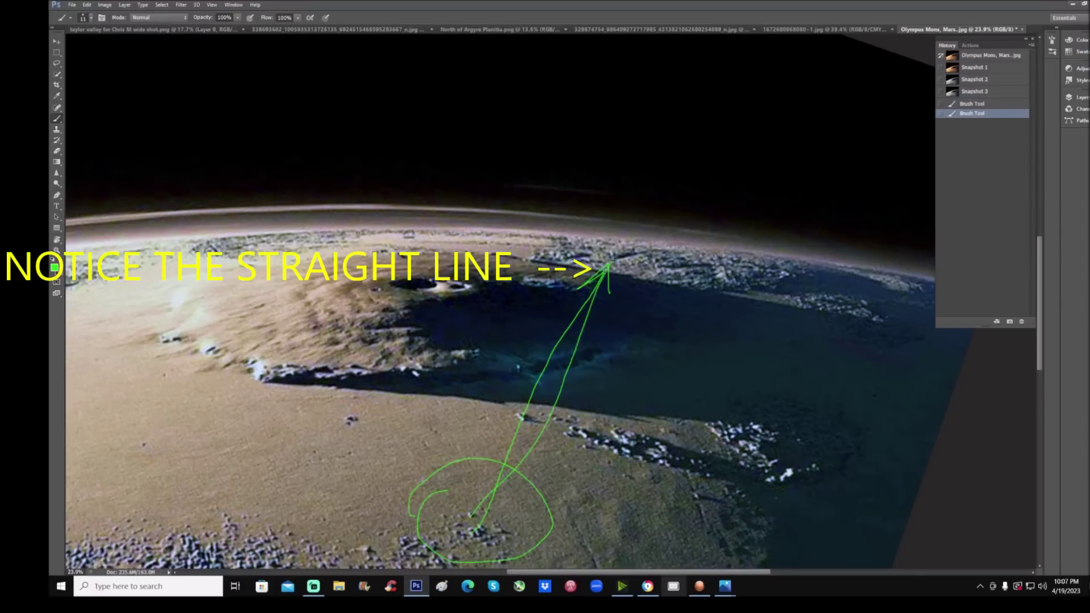
left_click(707, 30)
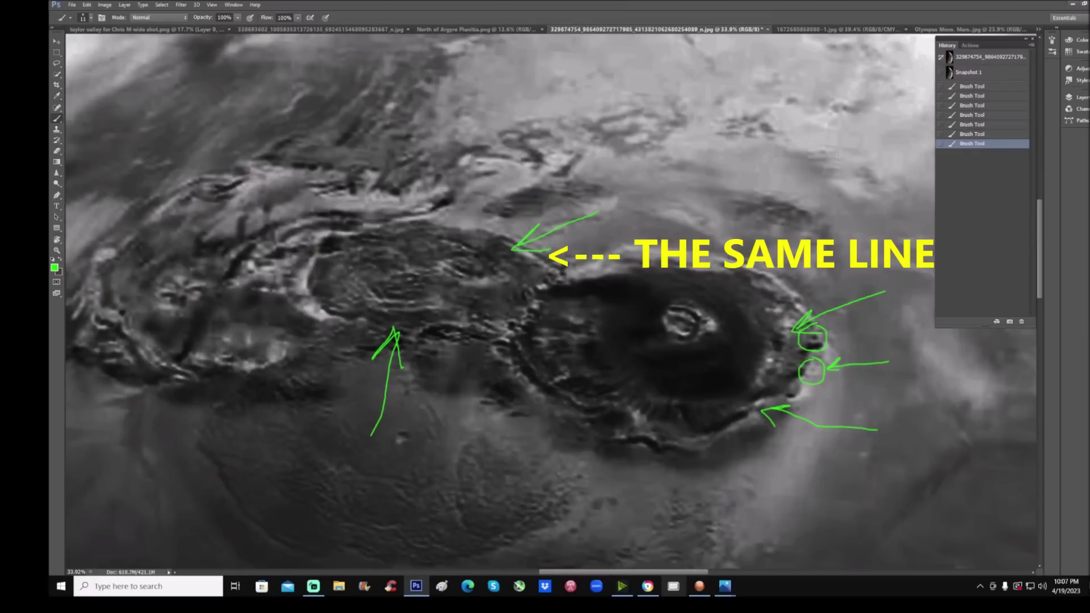
mouse_move(816, 215)
left_mouse_down()
mouse_move(825, 208)
mouse_move(711, 238)
left_mouse_up()
mouse_move(630, 252)
left_mouse_down()
mouse_move(515, 276)
mouse_move(477, 255)
left_mouse_up()
key("z")
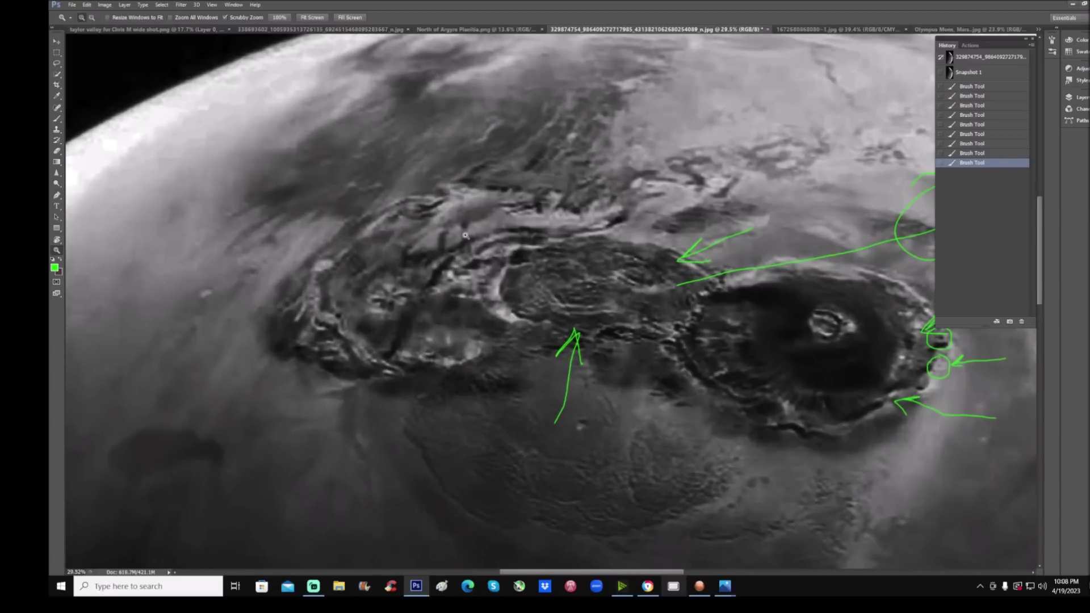
left_click(978, 58)
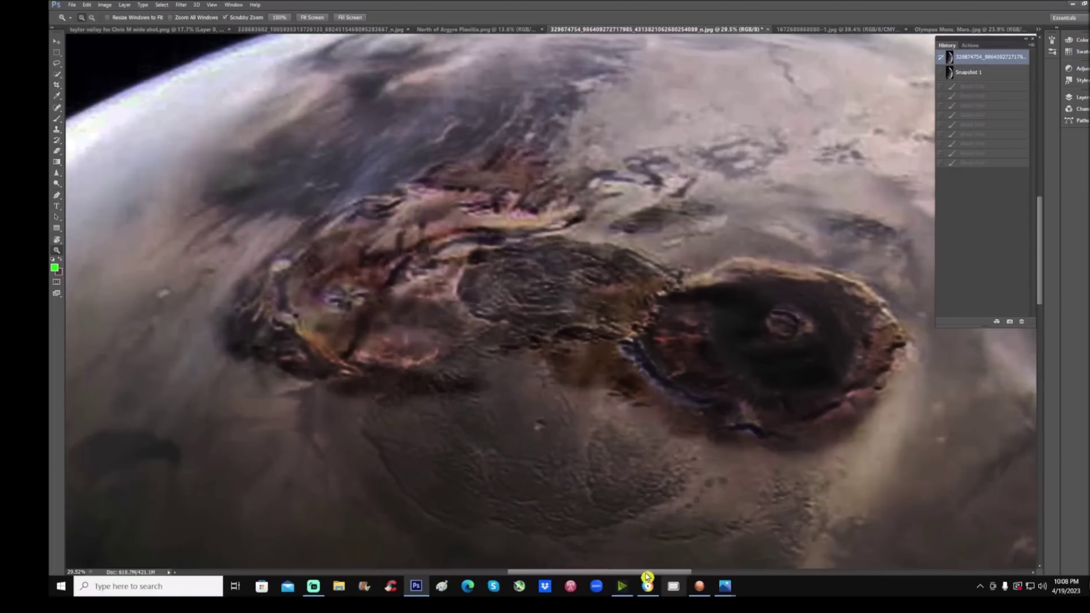
left_click_drag(647, 573, 654, 569)
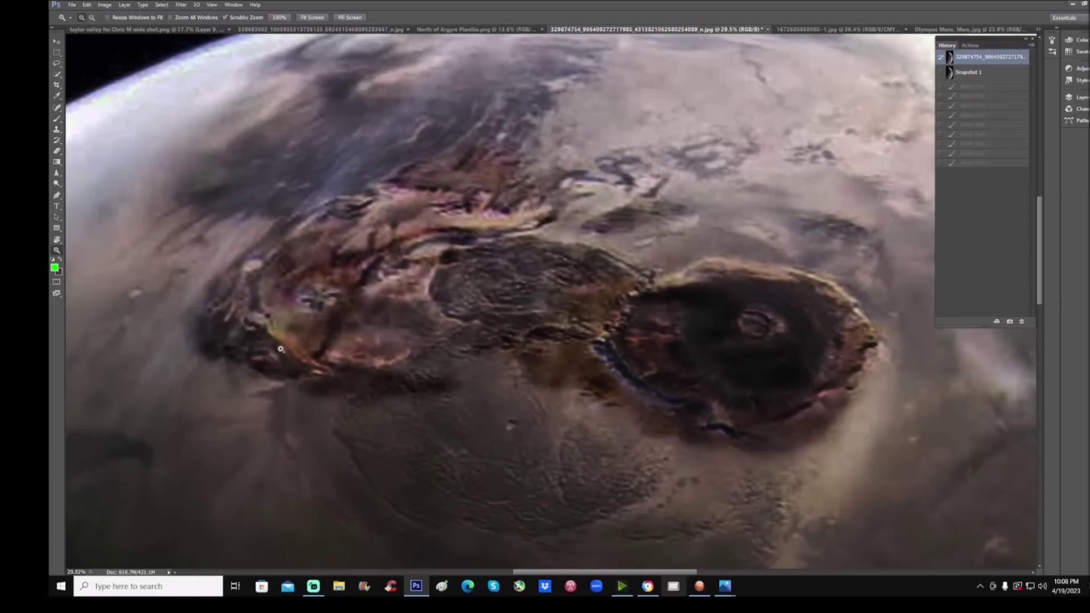
Draw green arrows under the left volcano, then switch to the unmarked grayscale Snapshot 1
left_click(55, 126)
mouse_move(362, 409)
left_mouse_down()
mouse_move(359, 375)
mouse_move(320, 387)
mouse_move(323, 408)
left_mouse_up()
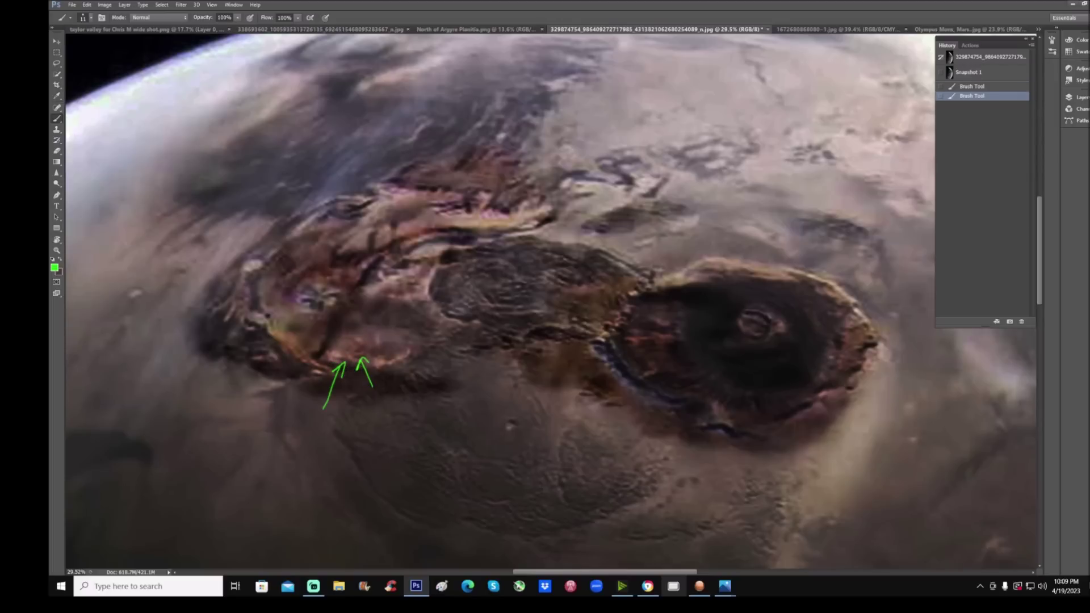
left_click(988, 73)
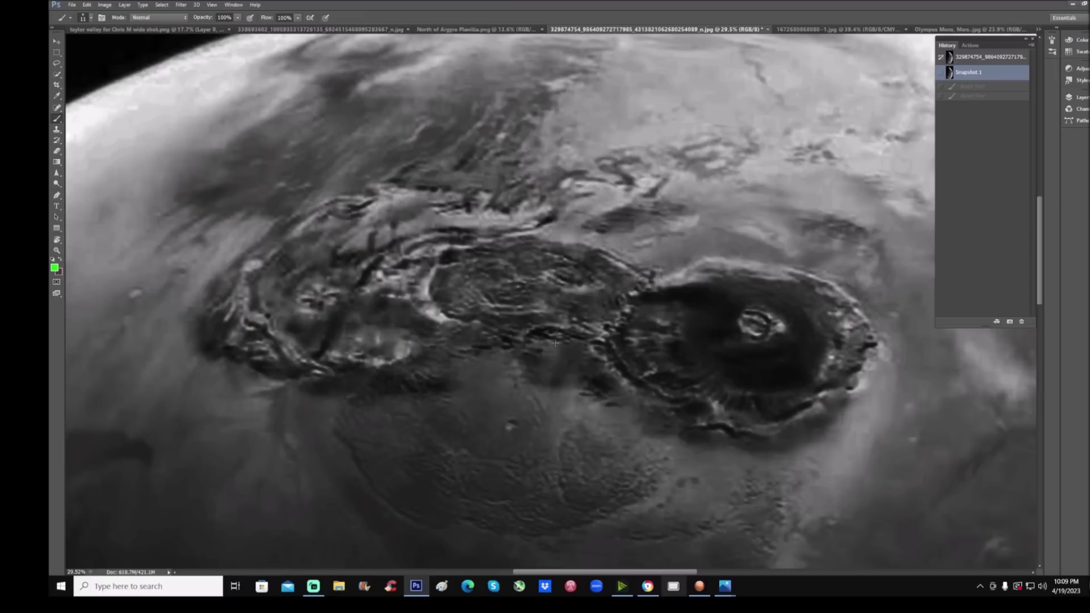
Trace a wavy line below the middle volcano, zoom in, and mark a right-angle corner
left_click_drag(555, 343, 654, 407)
key("ctrl+plus")
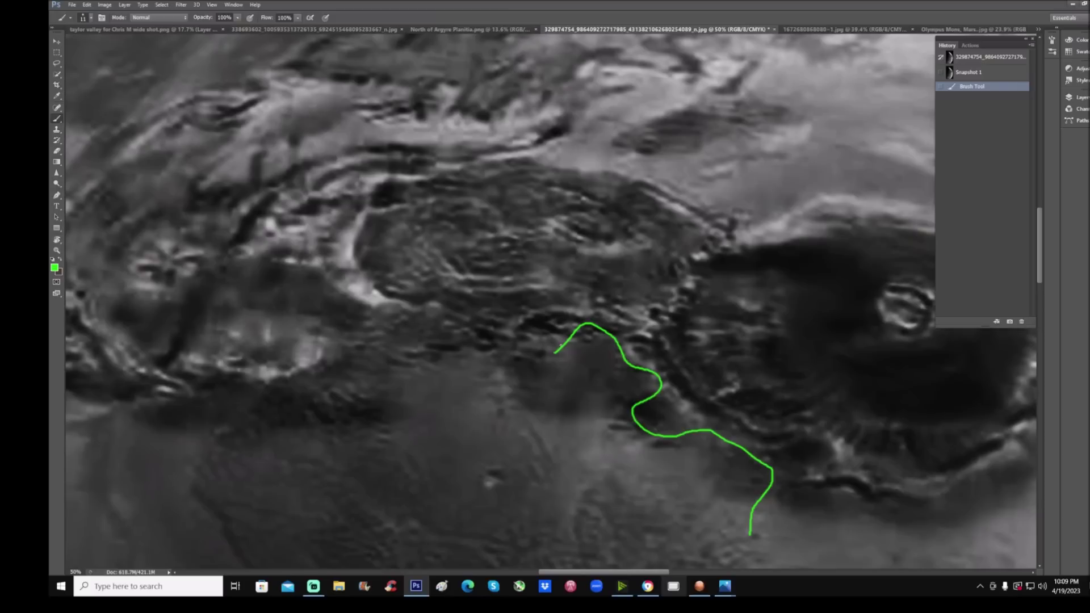
scroll(664, 341, "down", 2)
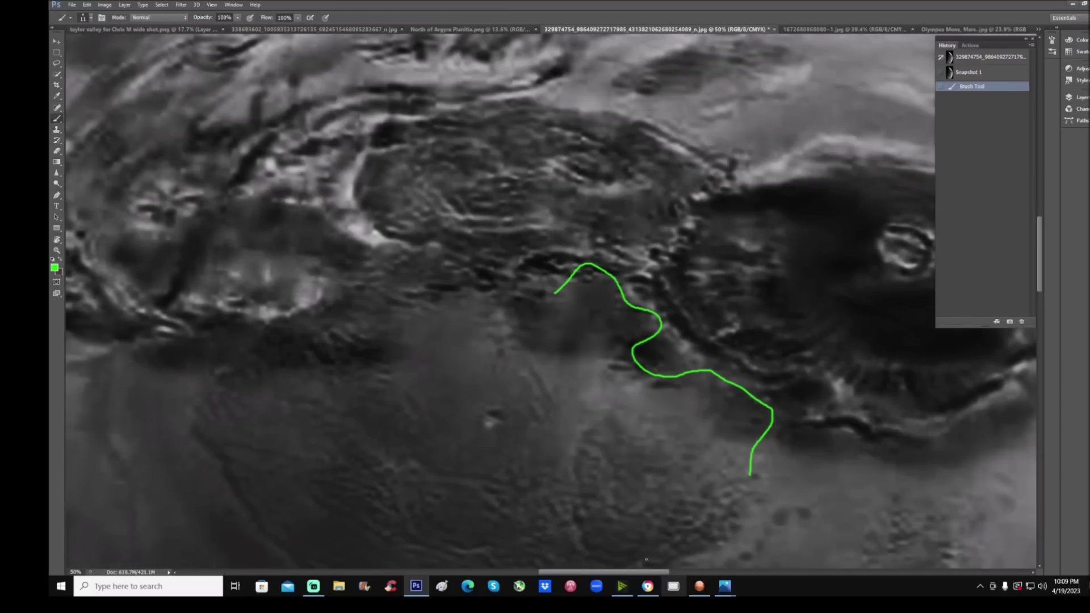
left_click_drag(642, 571, 691, 576)
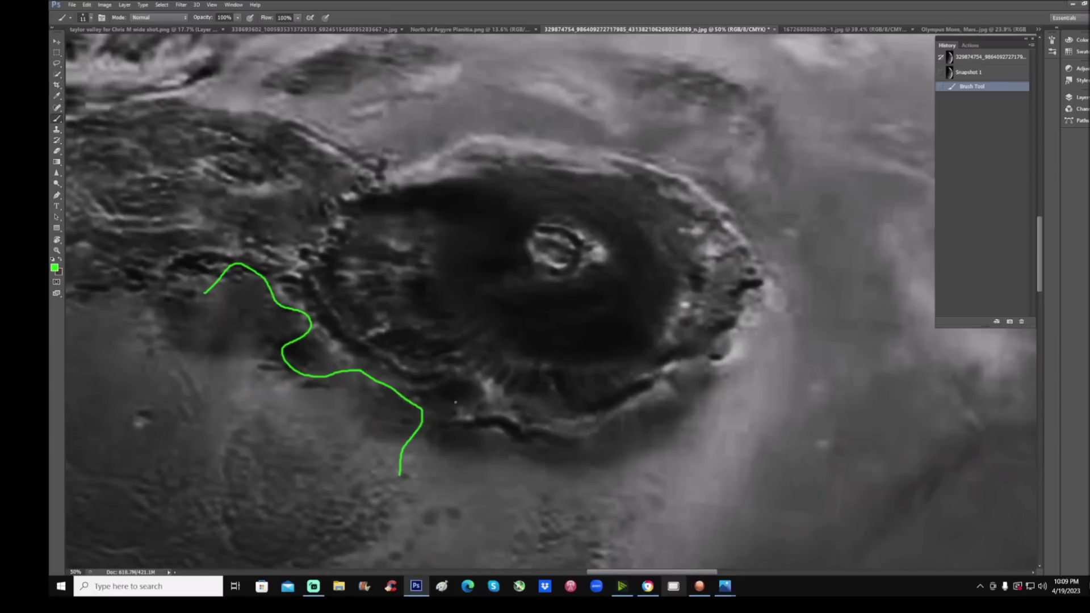
mouse_move(453, 407)
left_mouse_down()
mouse_move(452, 426)
mouse_move(470, 424)
mouse_move(461, 423)
left_mouse_up()
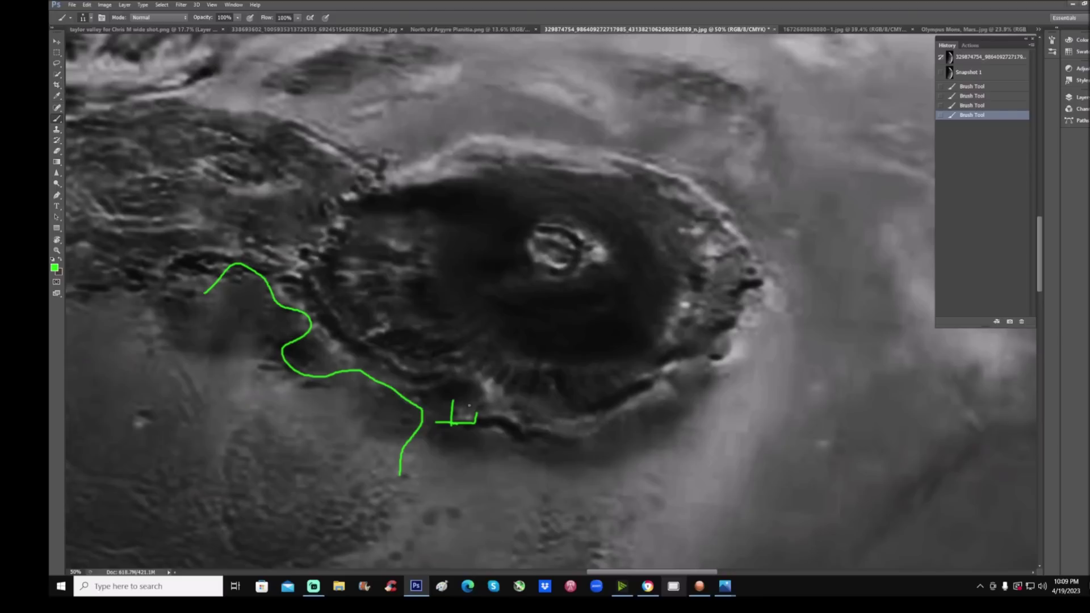
Outline a small rim feature and draw an arrow and dash at the volcano's right edge
mouse_move(652, 379)
left_mouse_down()
mouse_move(684, 353)
mouse_move(669, 375)
left_mouse_up()
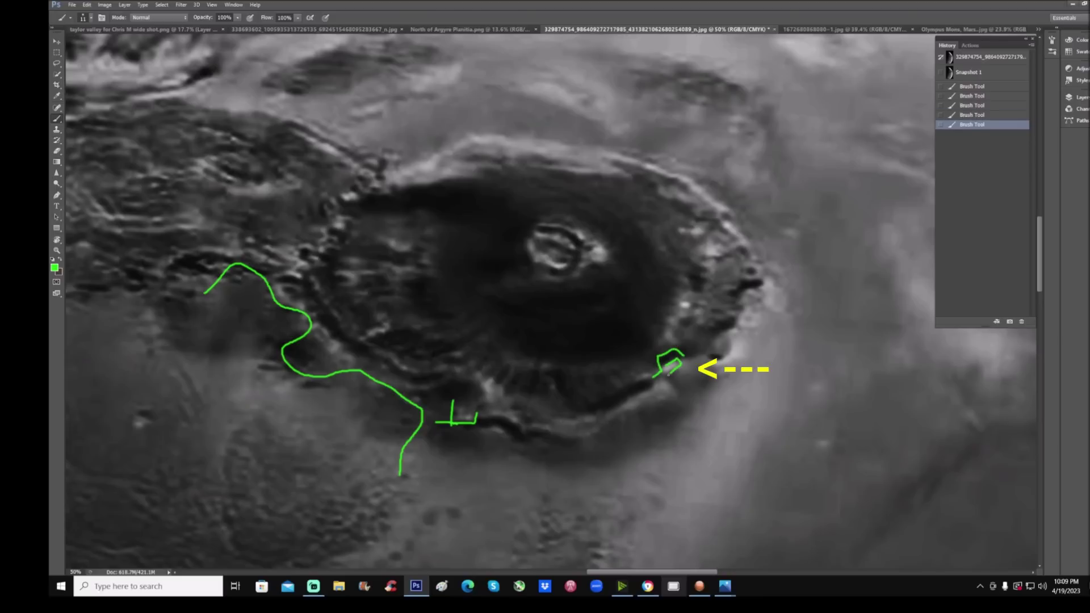
left_click(669, 373)
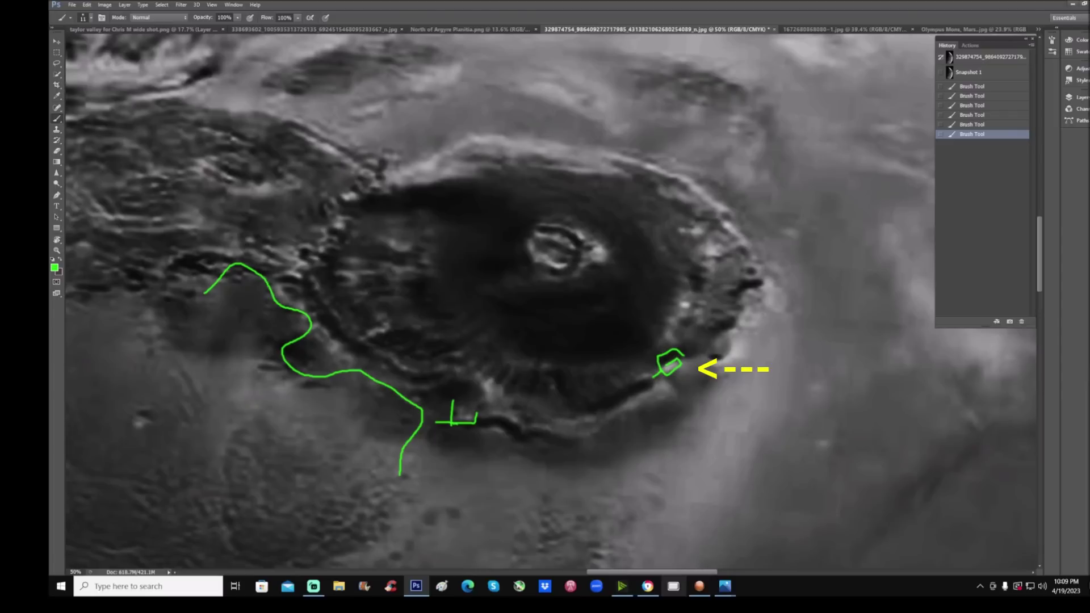
left_click_drag(832, 319, 774, 317)
left_click_drag(792, 303, 773, 315)
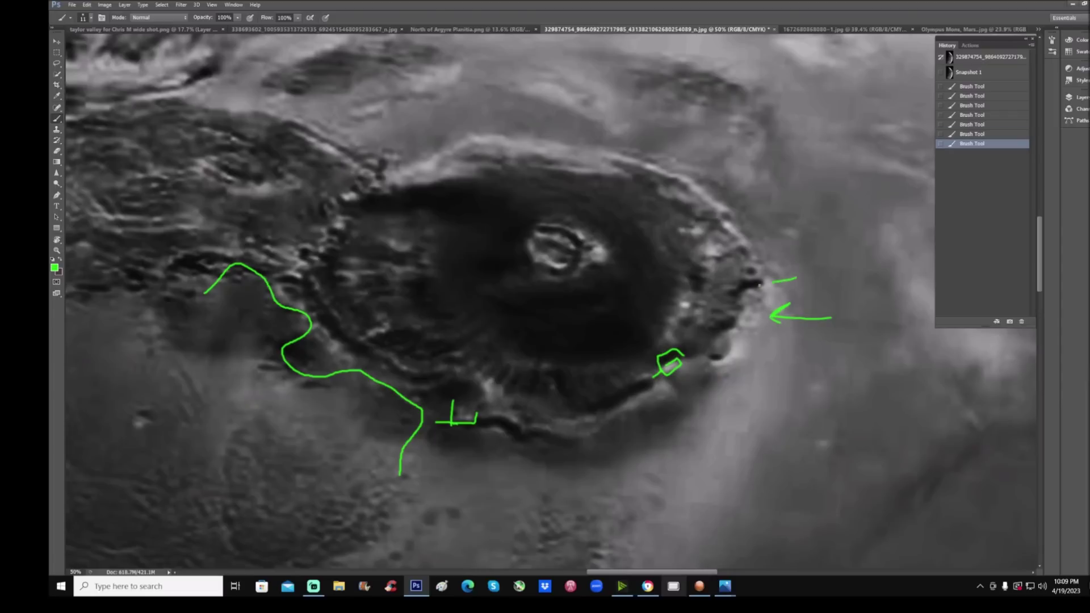
left_click_drag(797, 276, 763, 283)
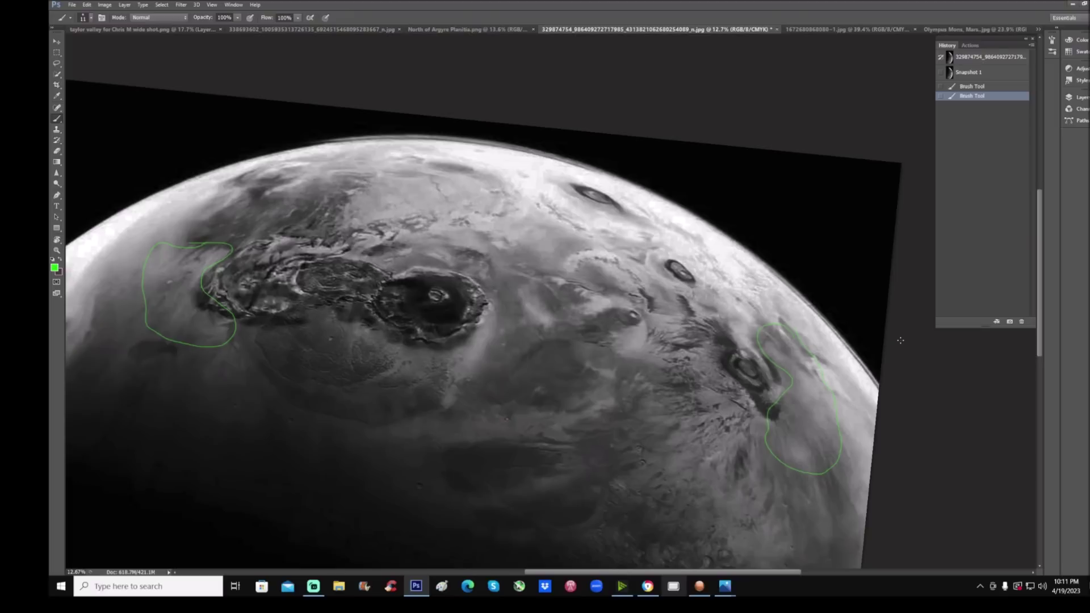
Restore the colour original, zoom and pan onto the volcanoes, then switch to grayscale Snapshot 1
left_click(995, 53)
key("z")
left_click_drag(366, 281, 587, 409)
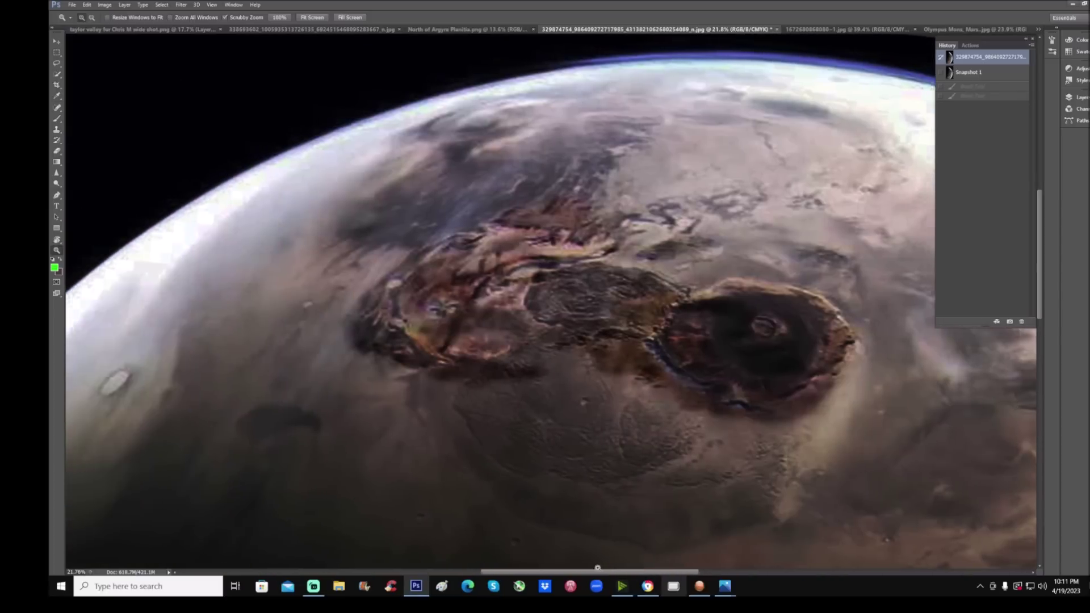
scroll(885, 422, "up", 1)
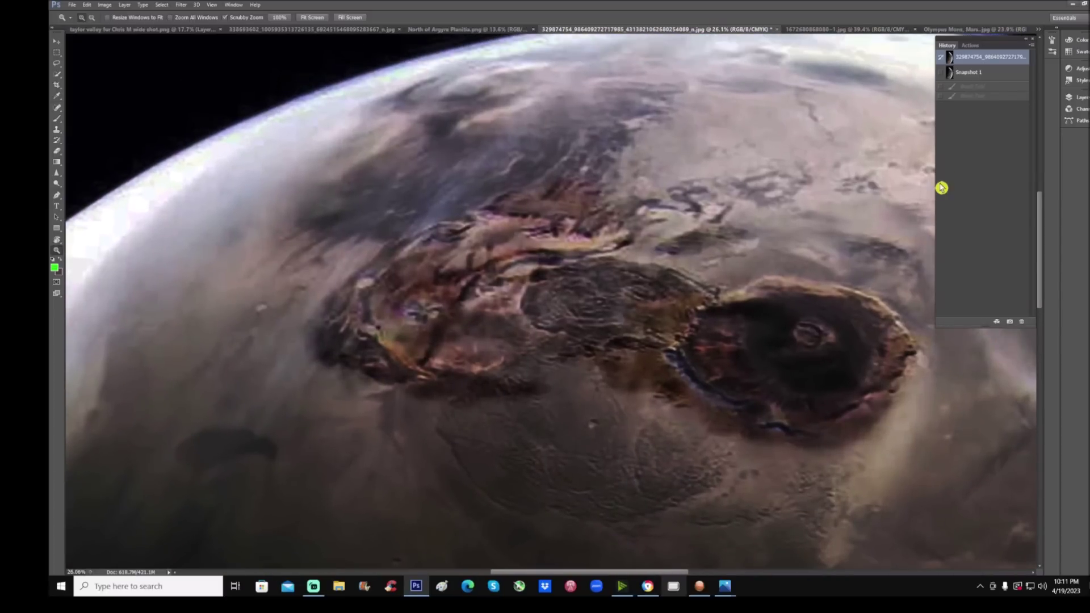
left_click_drag(890, 349, 843, 320)
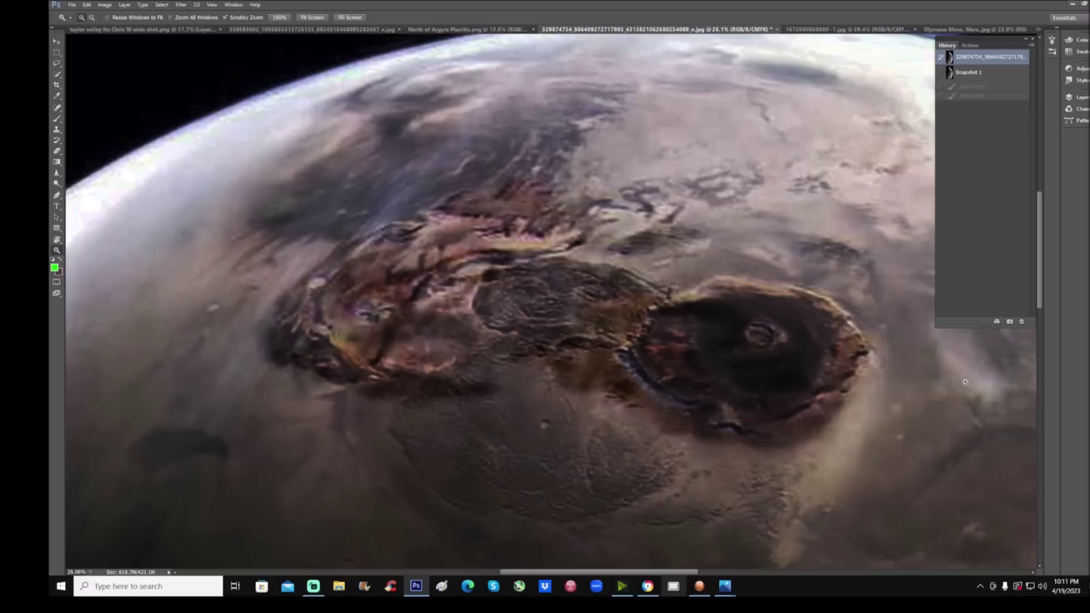
left_click(985, 74)
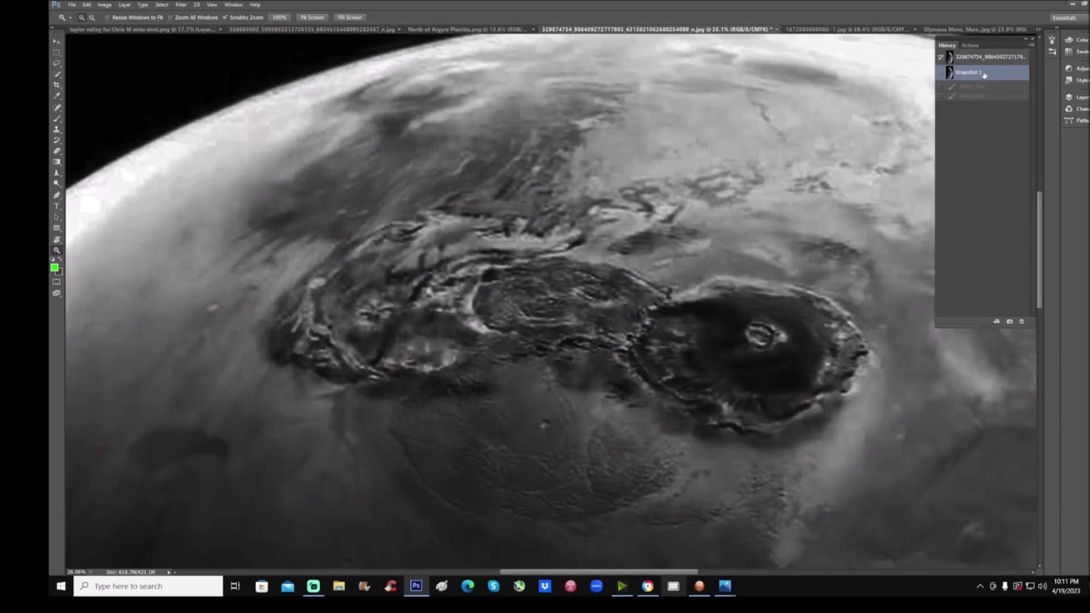